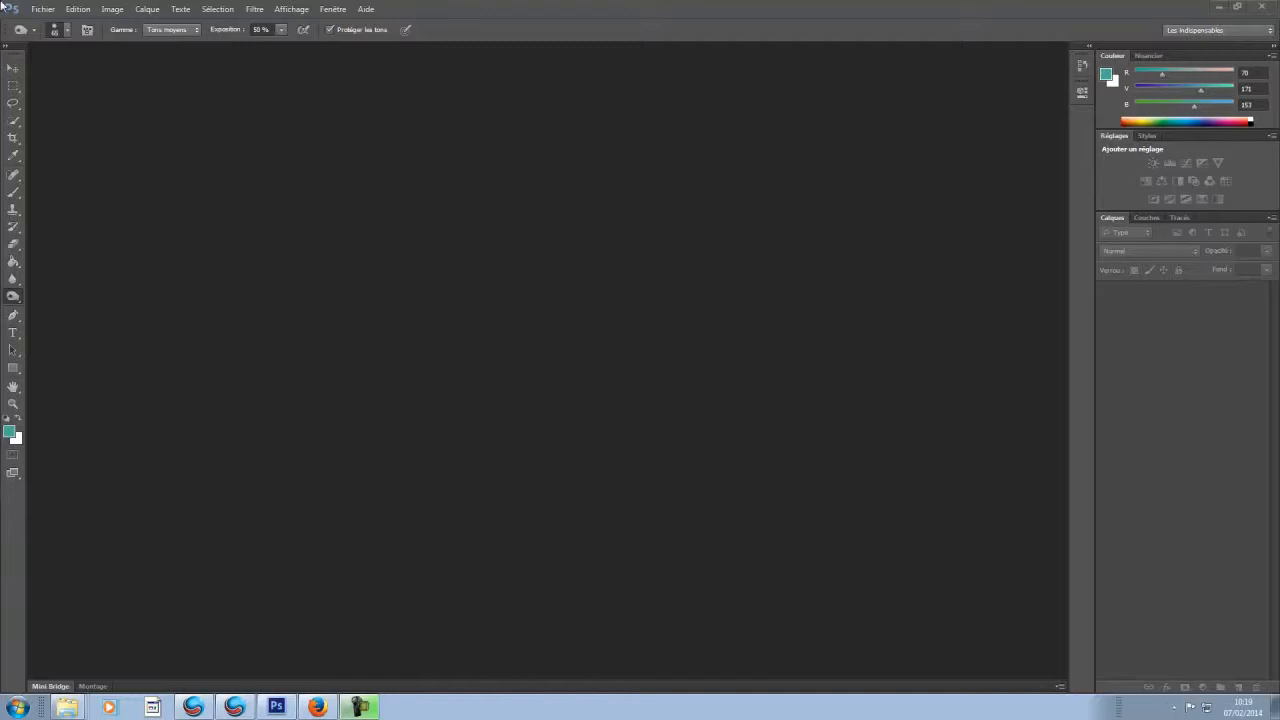
Step: Open the photo "jean dujardin 2.jpg" from the folder "9 - Changer la couleur des yeux"
left_click(43, 9)
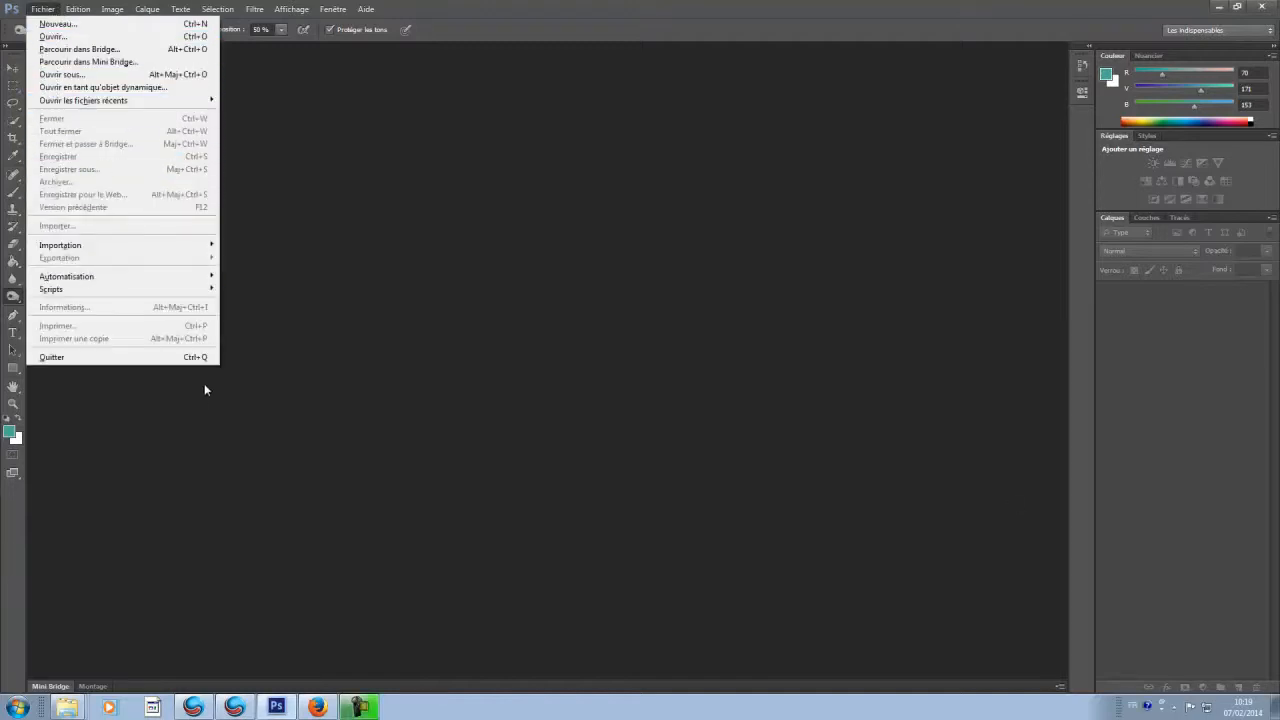
left_click(47, 36)
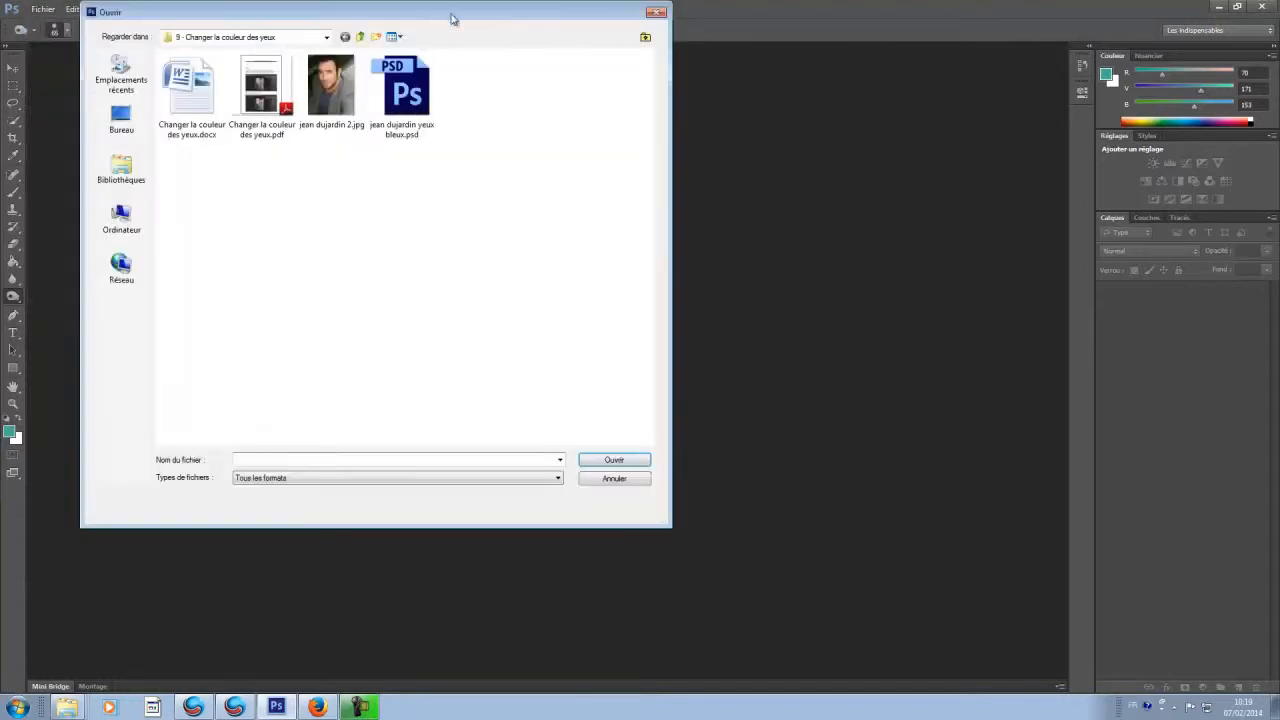
left_click(358, 38)
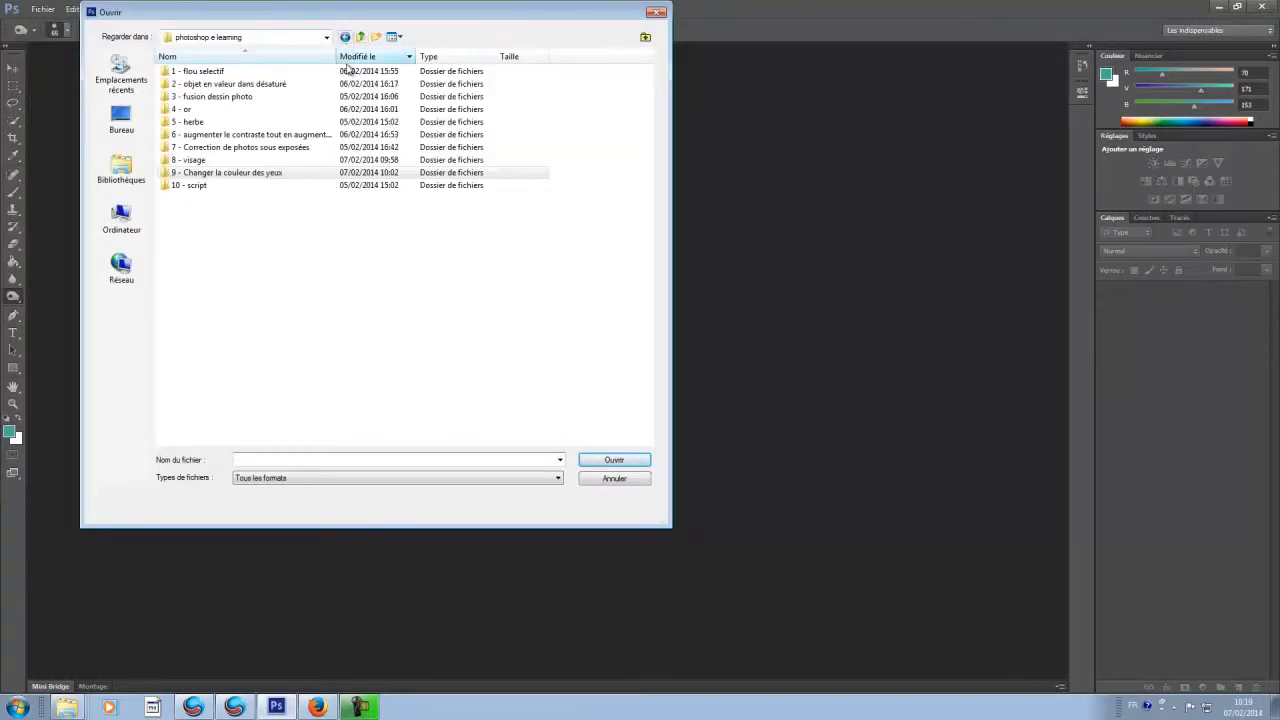
double_click(250, 176)
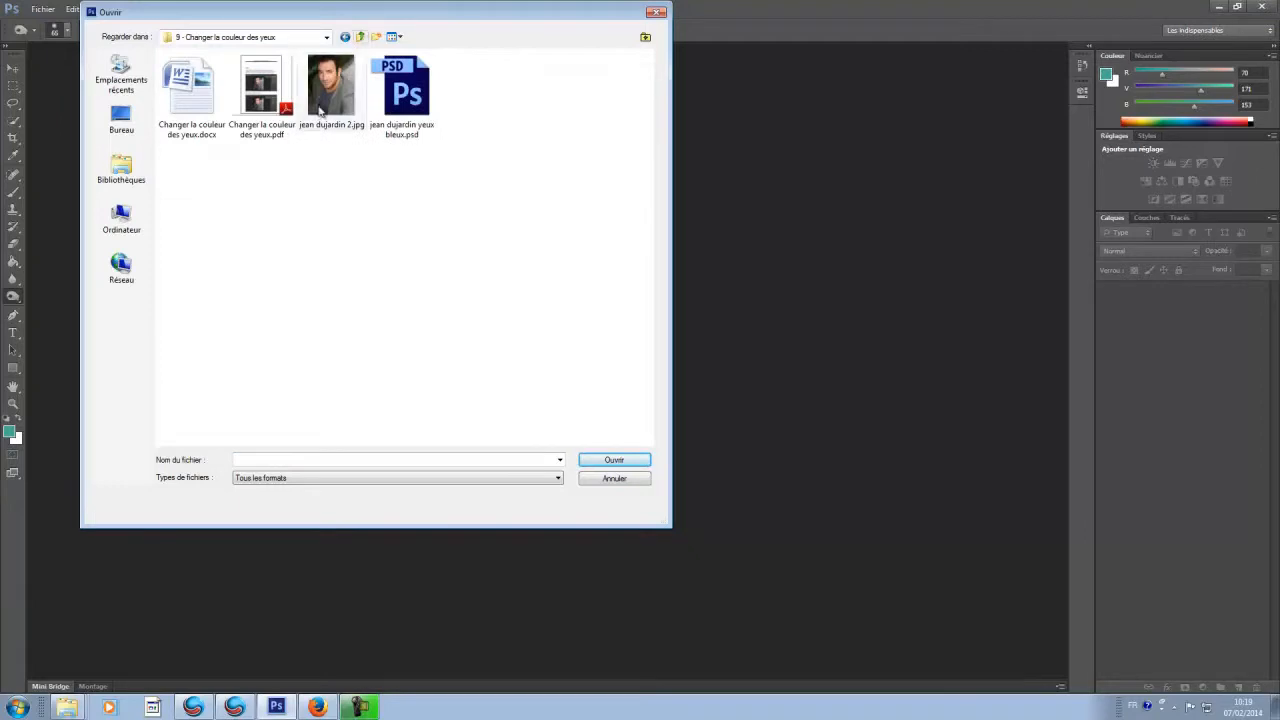
double_click(322, 71)
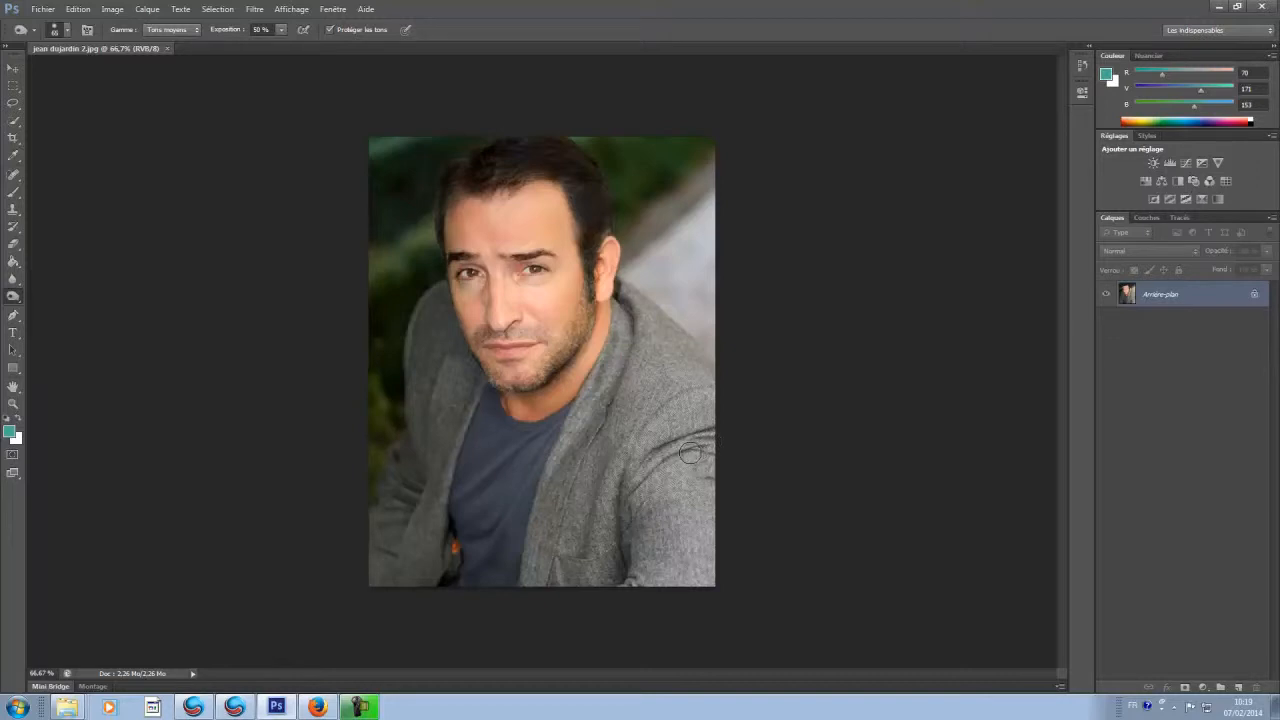
Step: Duplicate the Arrière-plan layer onto a new layer above it
left_click(13, 68)
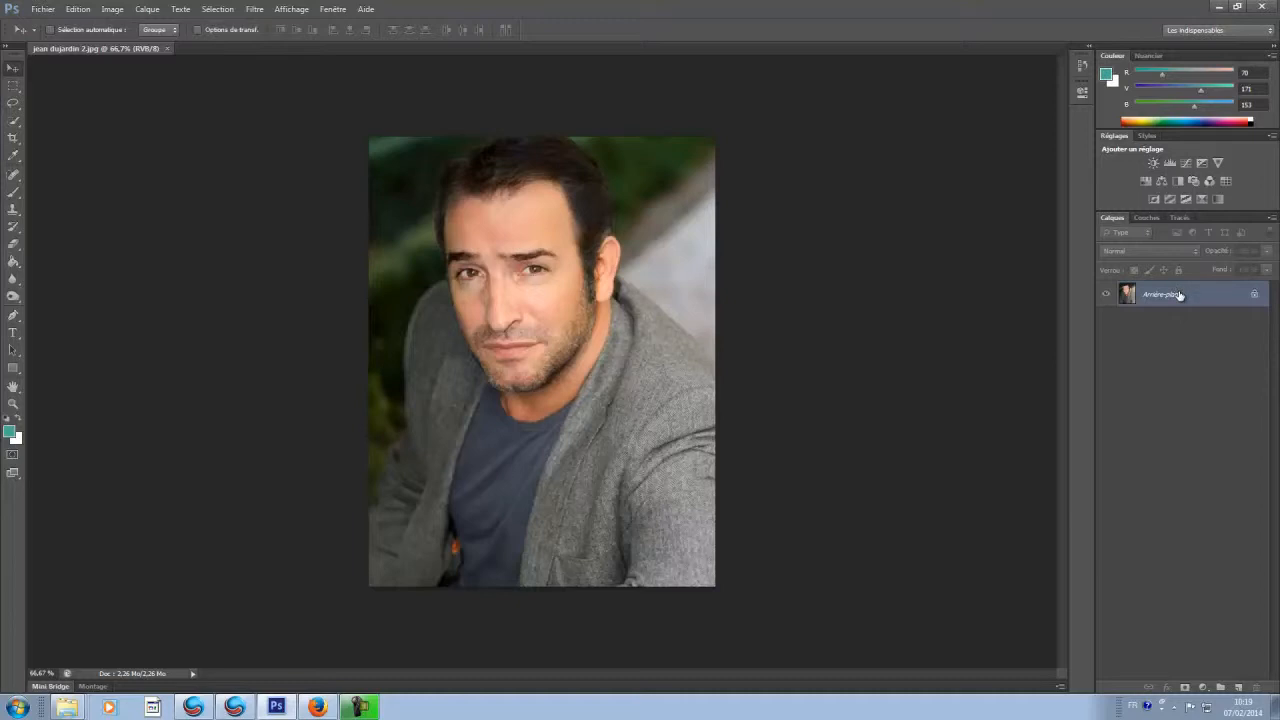
key("ctrl+j")
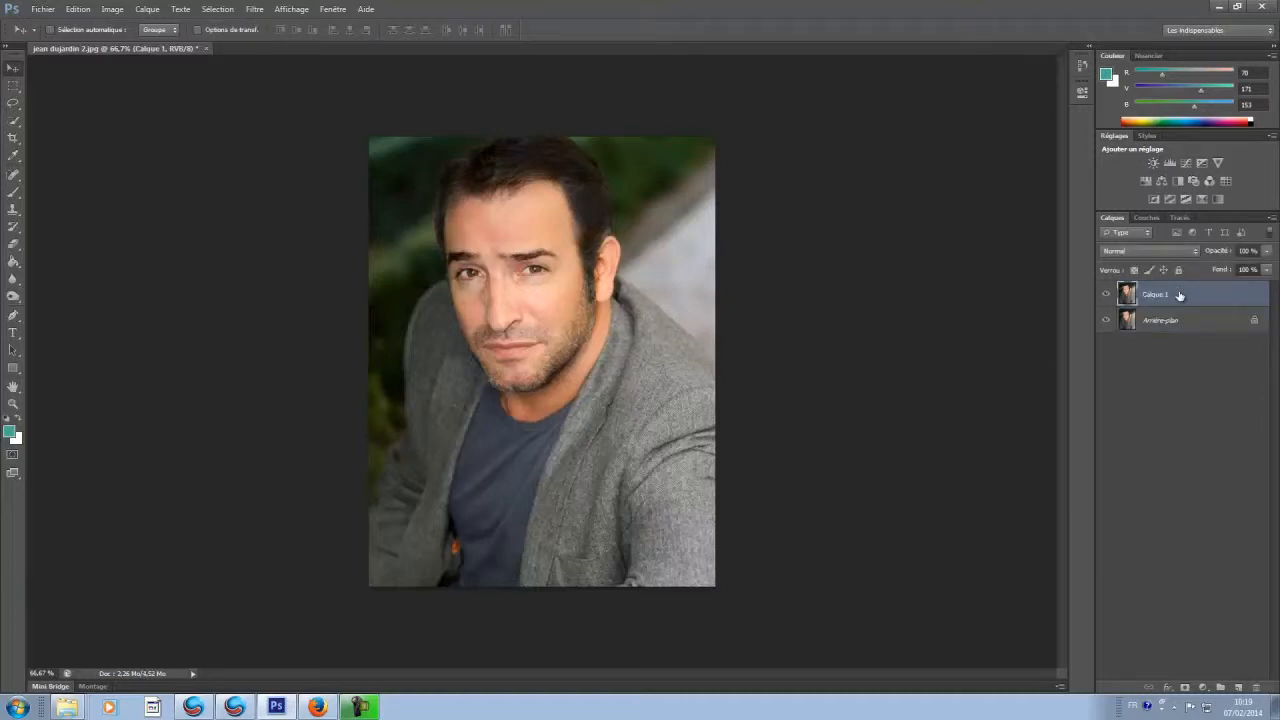
Step: Trace the iris of the eye on the photo's left side with a Pen tool path
key("ctrl+plus")
key("ctrl+plus")
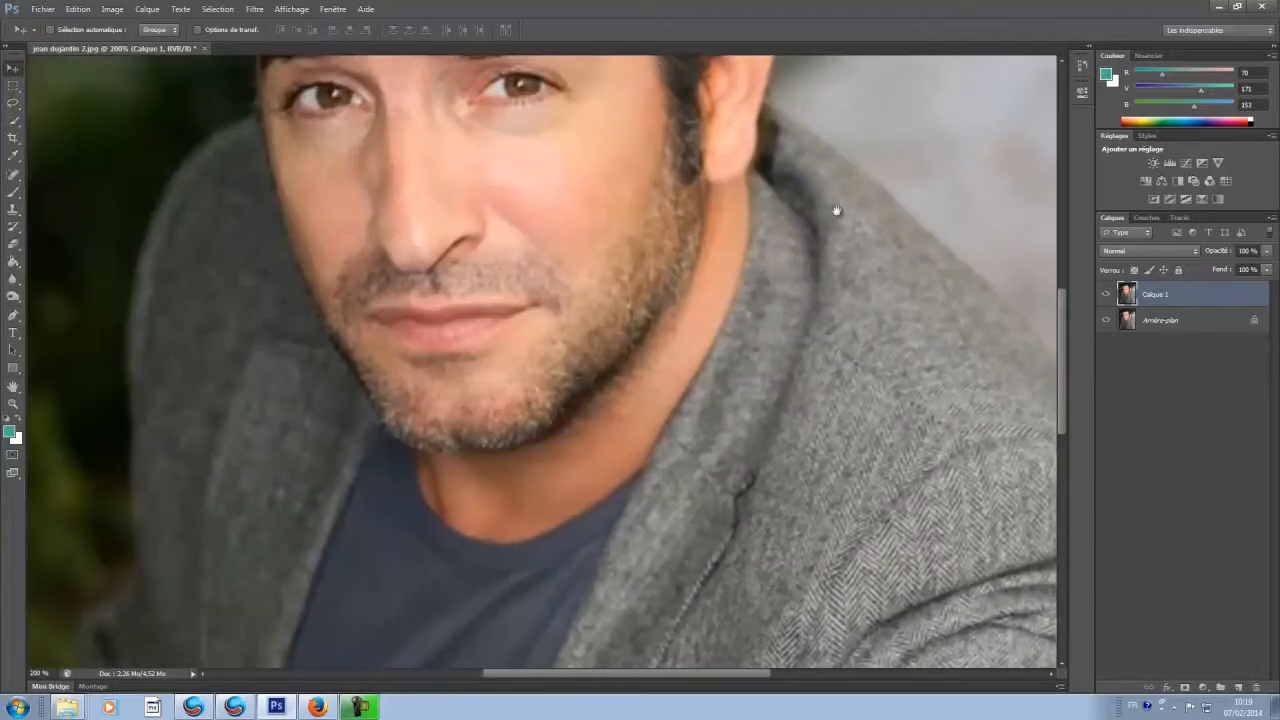
left_click_drag(670, 205, 727, 412)
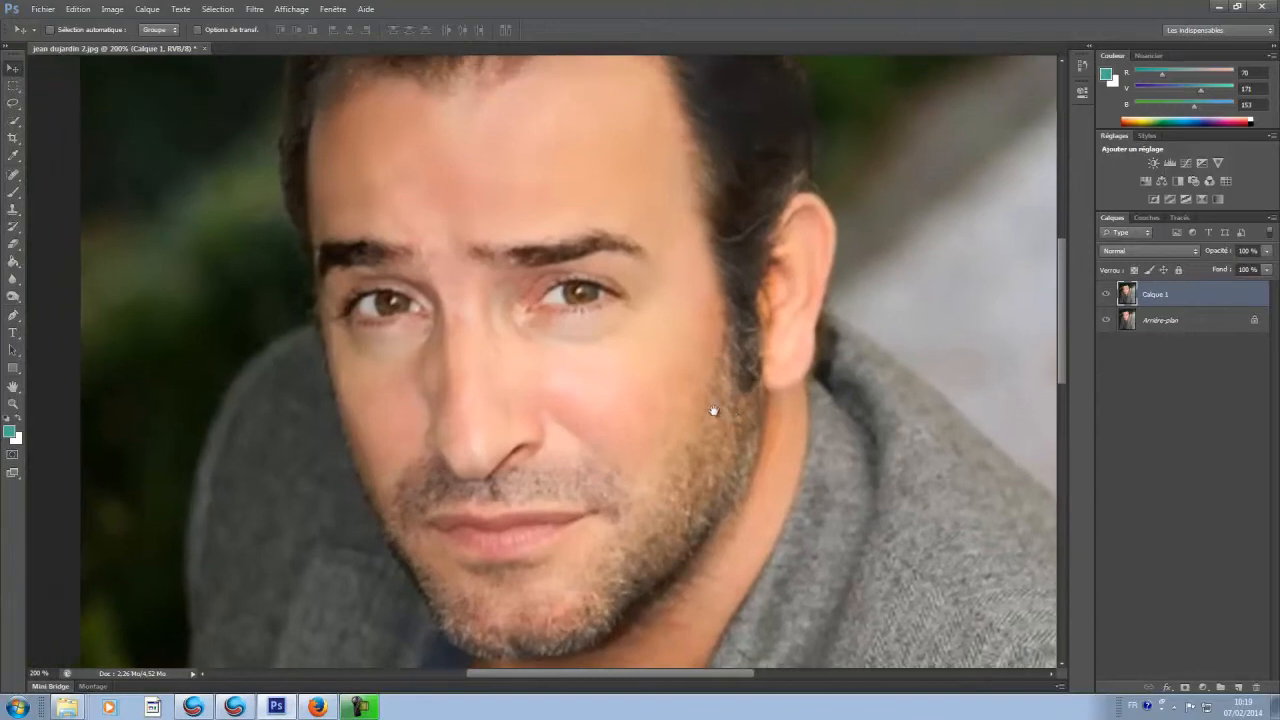
left_click_drag(524, 190, 580, 266)
left_click_drag(689, 265, 648, 242)
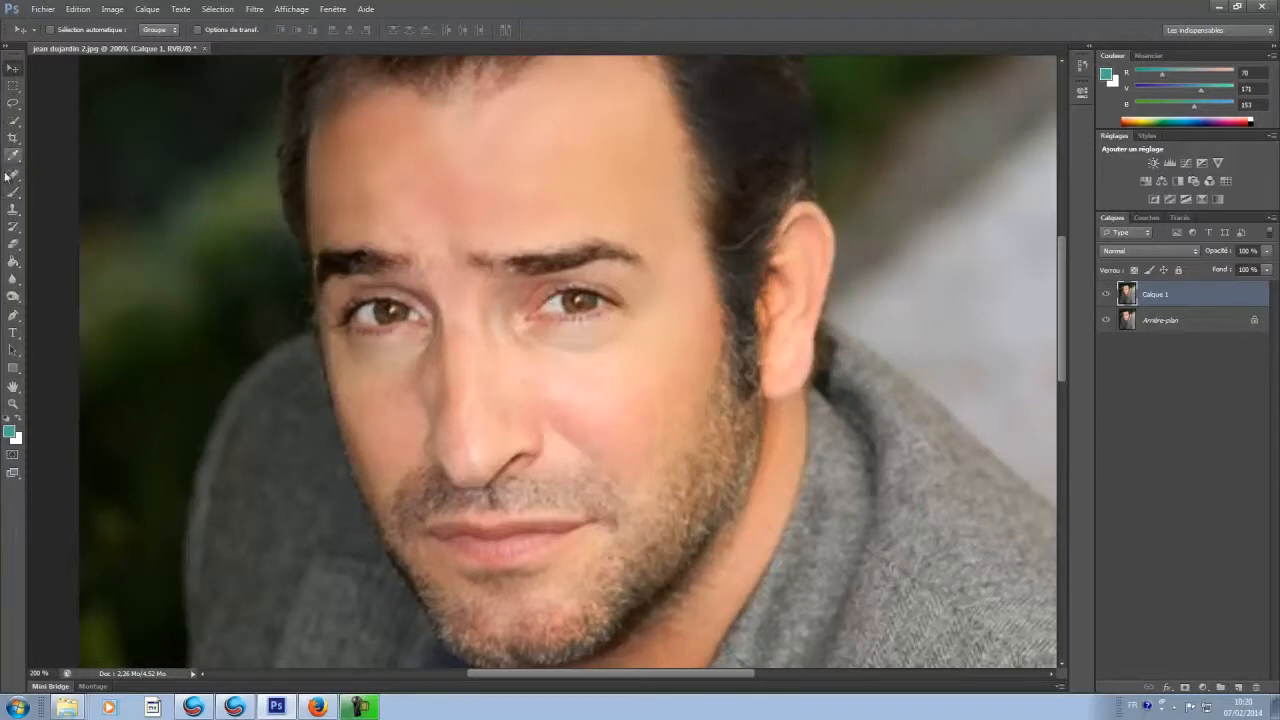
left_click(15, 316)
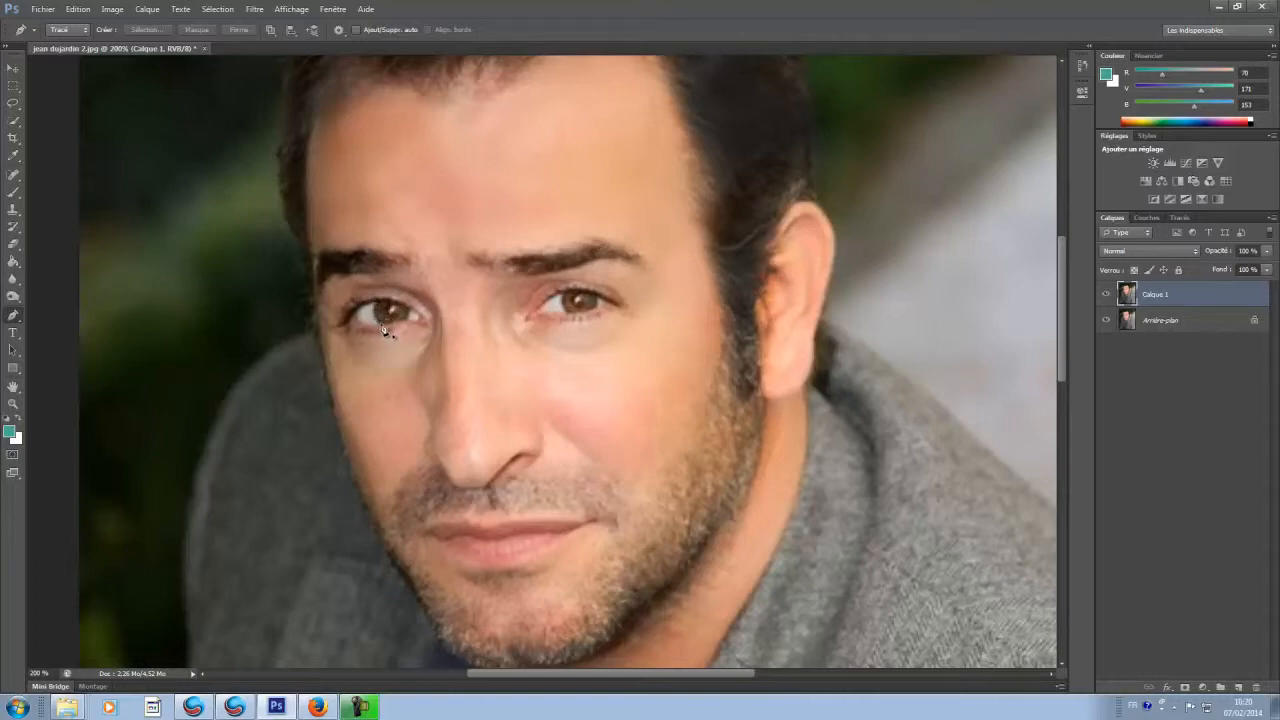
key("ctrl+plus")
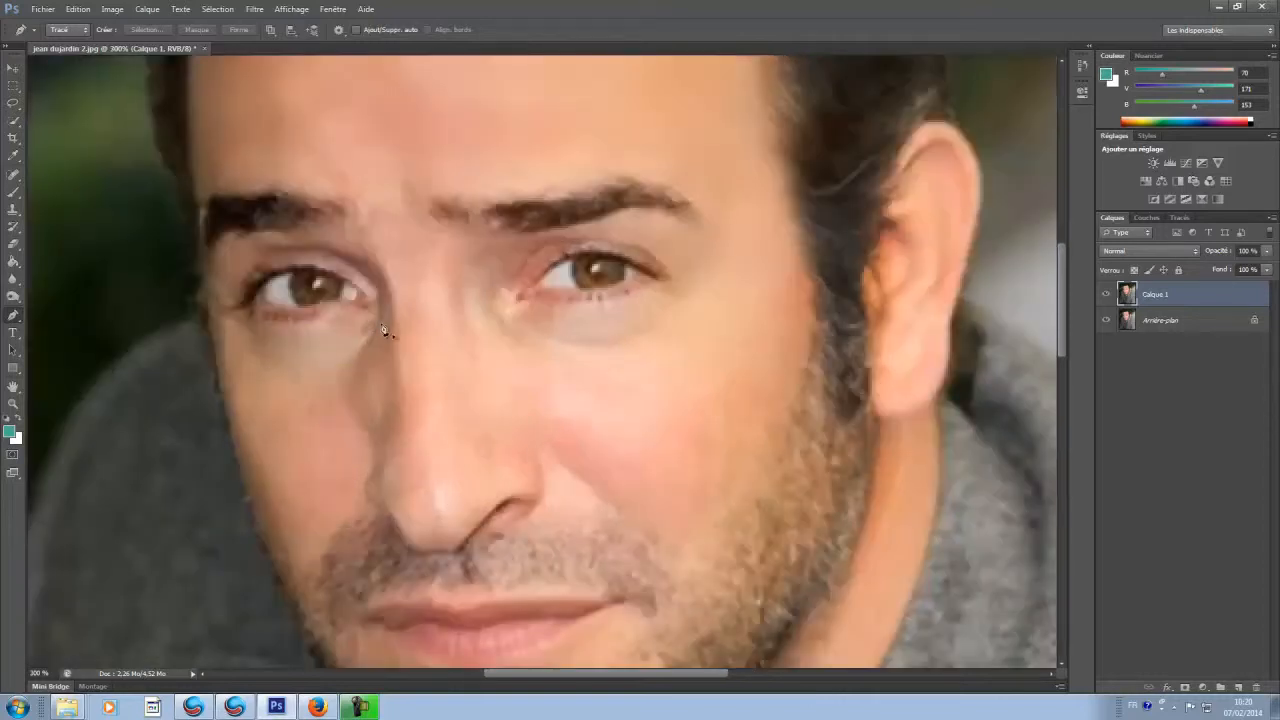
left_click_drag(343, 329, 409, 363)
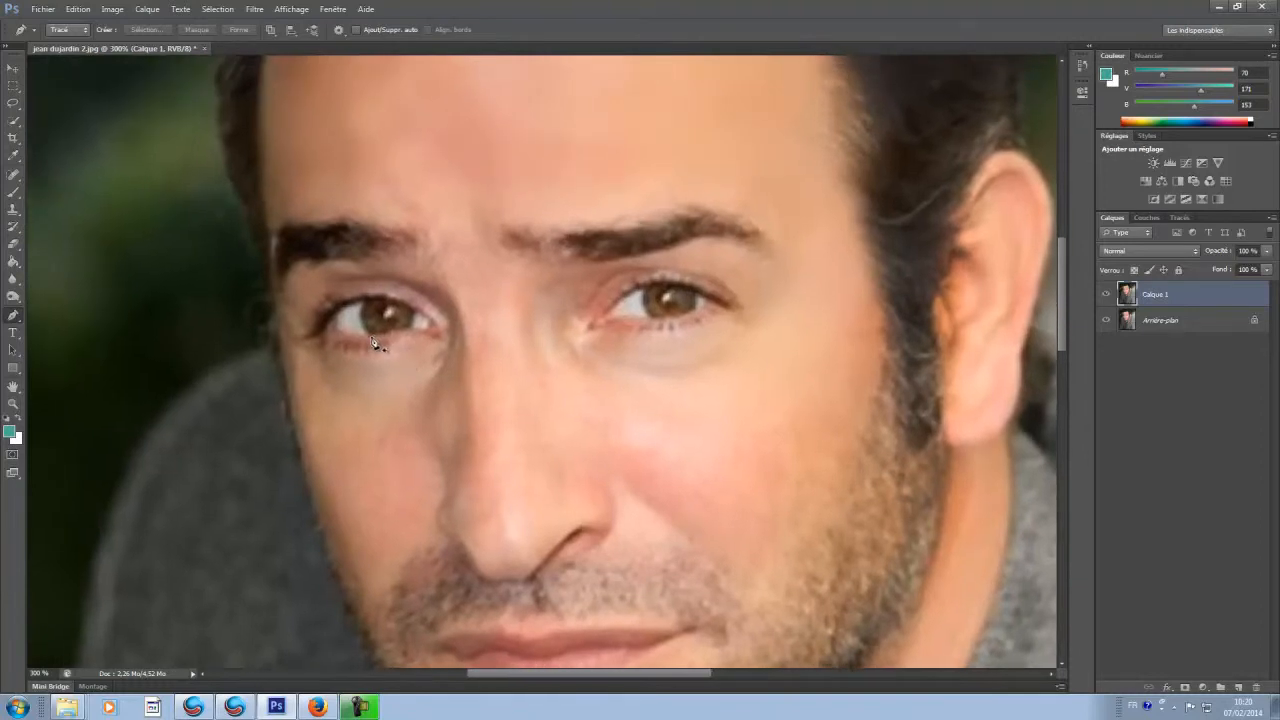
left_click(373, 343)
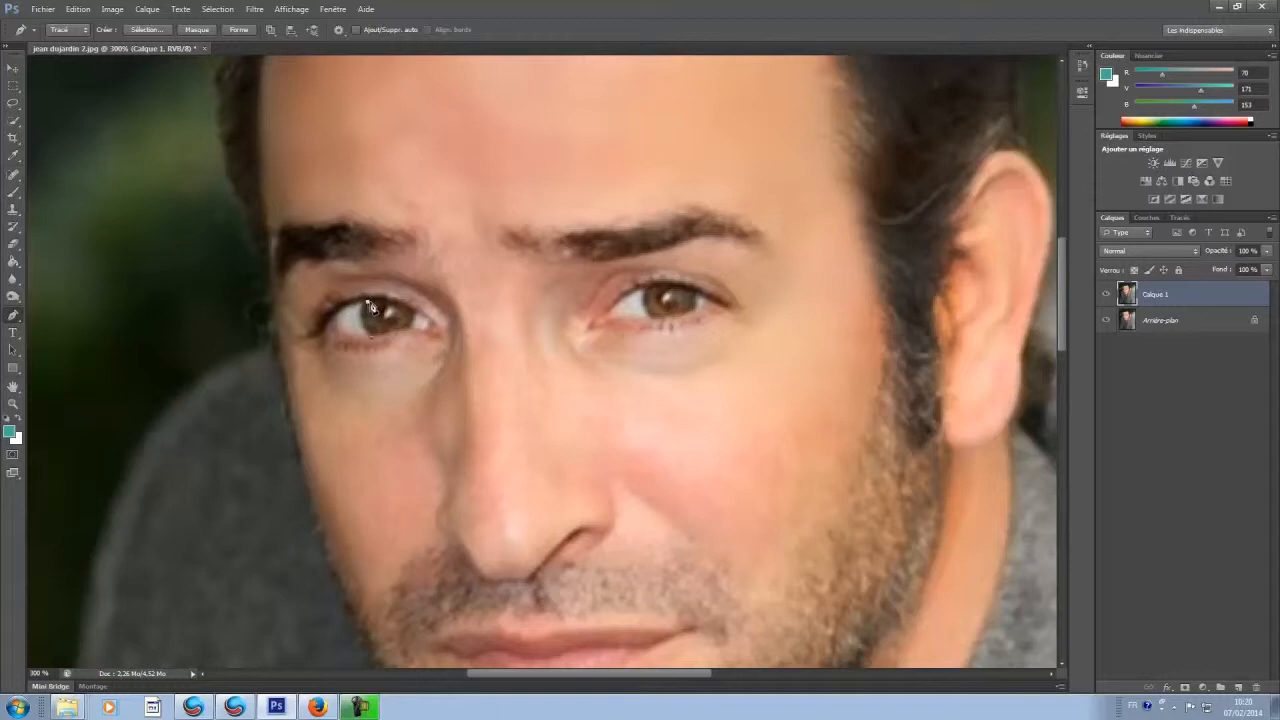
left_click_drag(367, 301, 387, 290)
left_click(367, 301, "alt")
left_click_drag(413, 311, 419, 322)
Step: Convert the traced iris path to a selection and copy that iris onto its own layer
key("ctrl+plus")
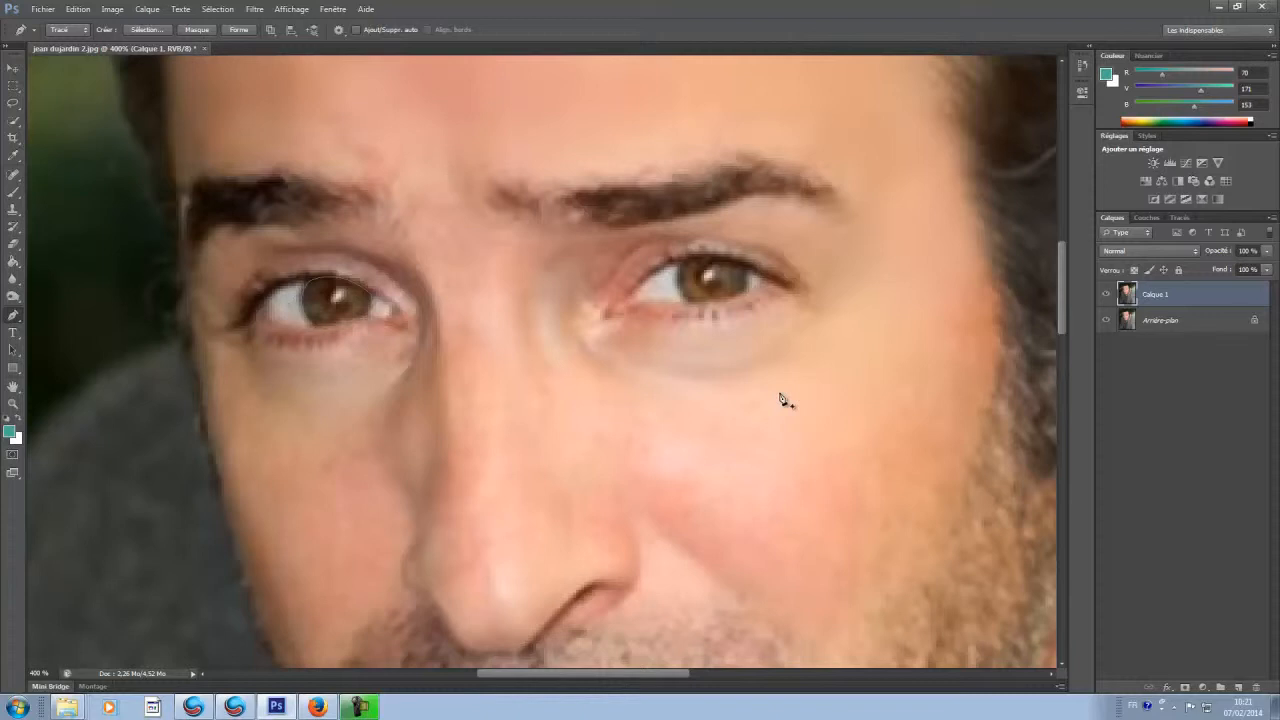
key("ctrl+Return")
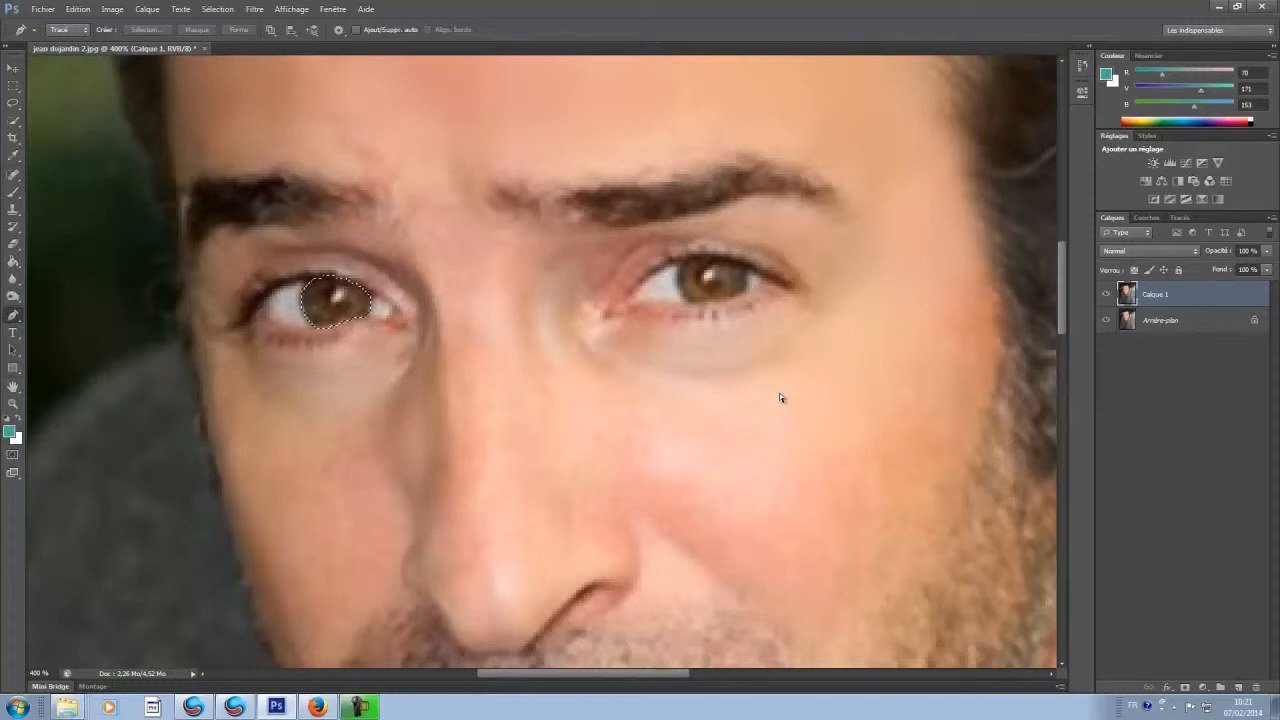
key("ctrl+j")
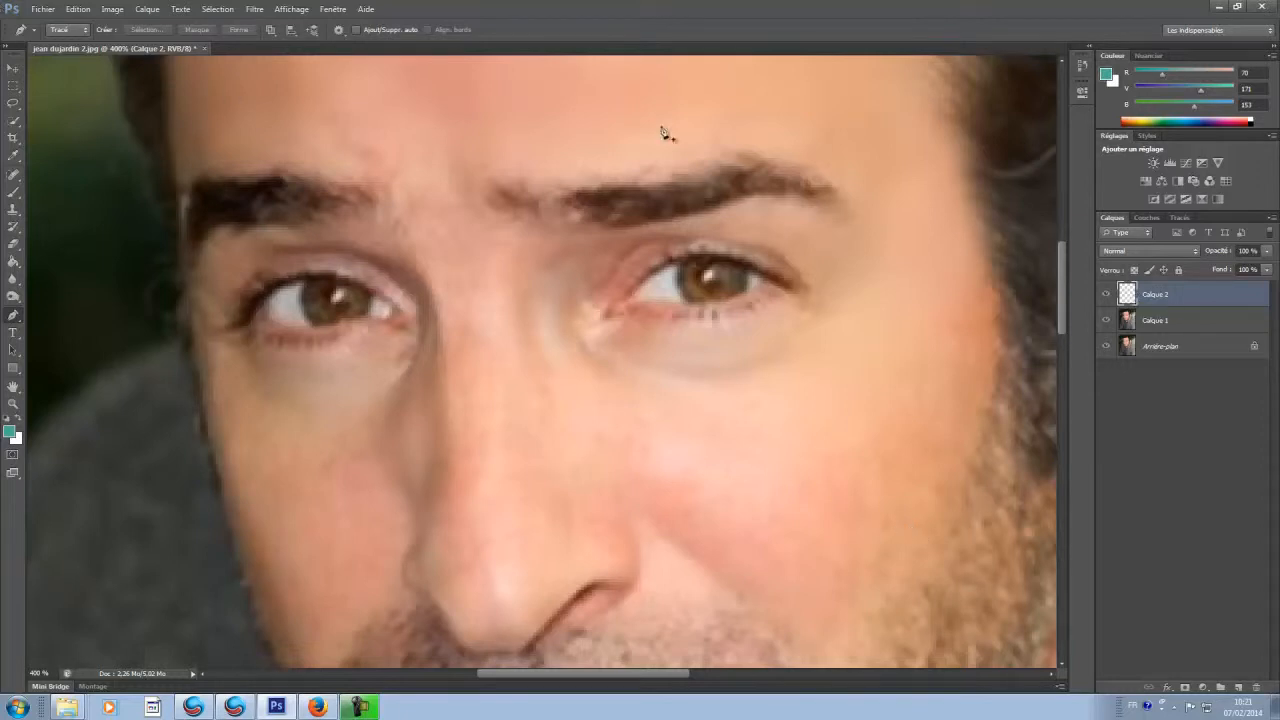
Step: Trace the iris of the eye on the photo's right side with a closed Pen tool path
left_click(690, 262)
key("ctrl+z")
left_click(690, 307)
left_click_drag(685, 262, 704, 247)
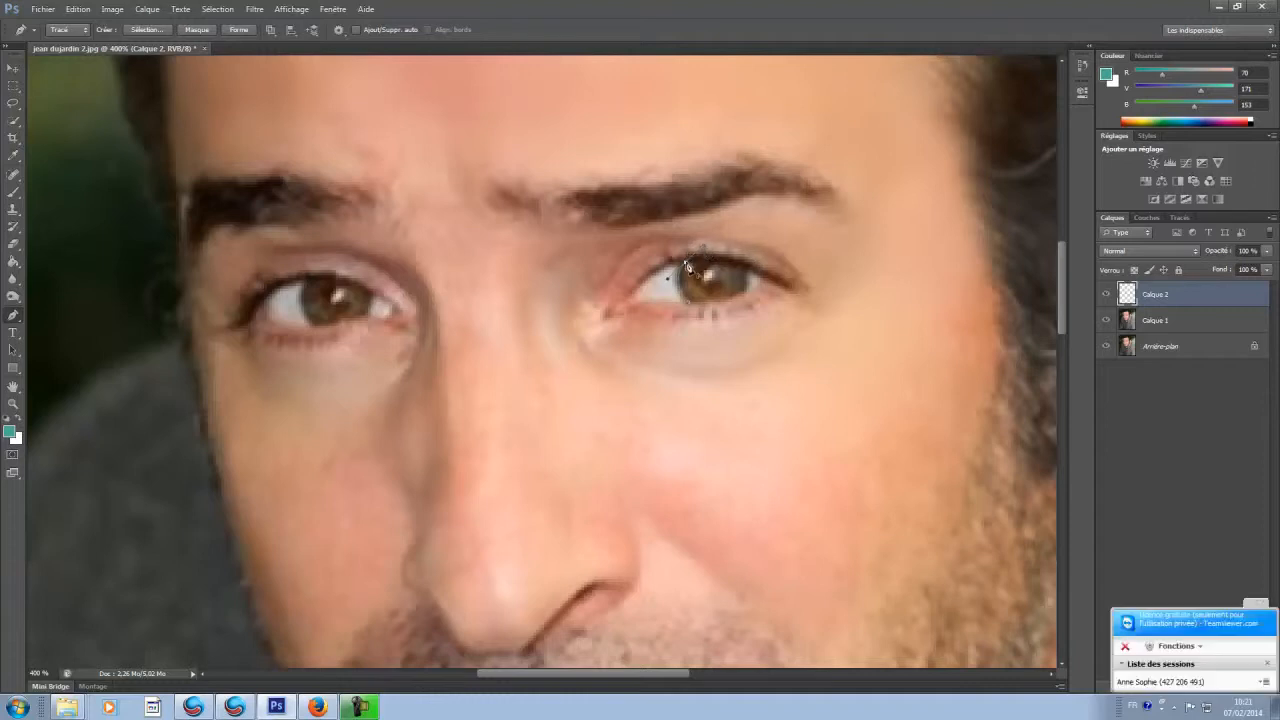
left_click(686, 262, "alt")
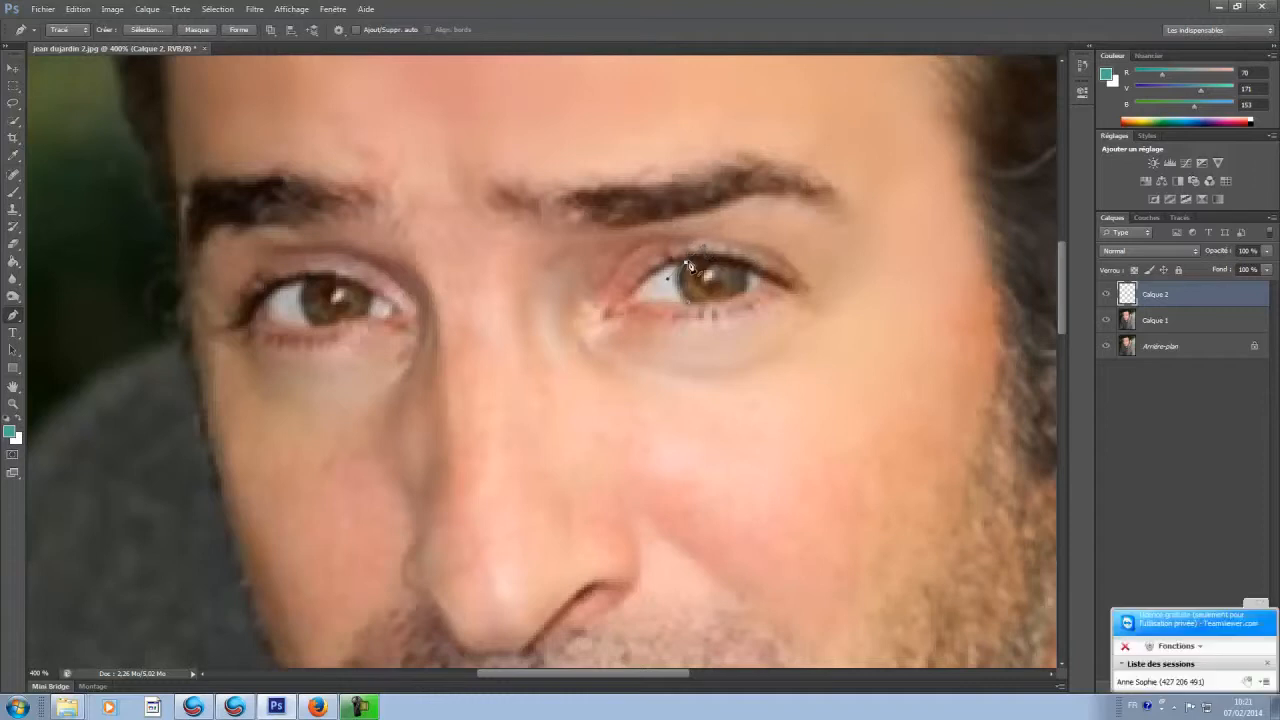
left_click(747, 266)
left_click_drag(752, 285, 777, 299)
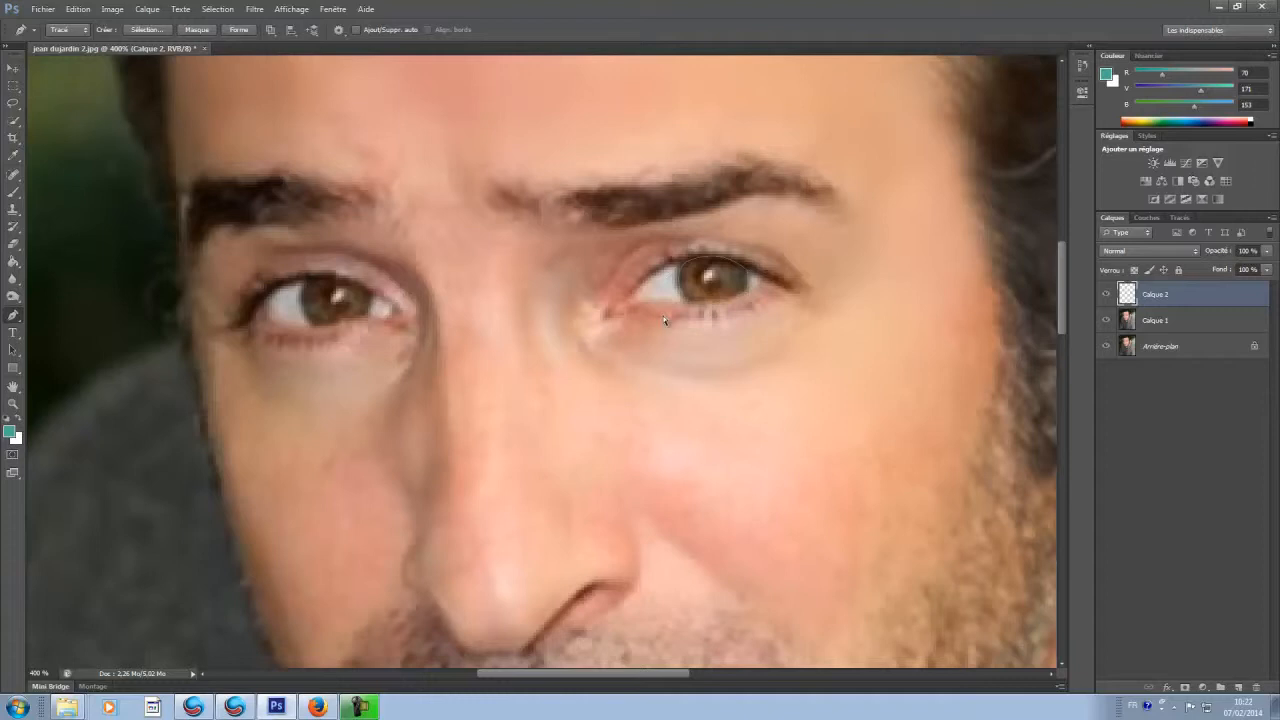
Step: Convert the second iris path to a selection and copy that iris from Calque 1 onto a new layer
key("ctrl+plus")
key("ctrl+Return")
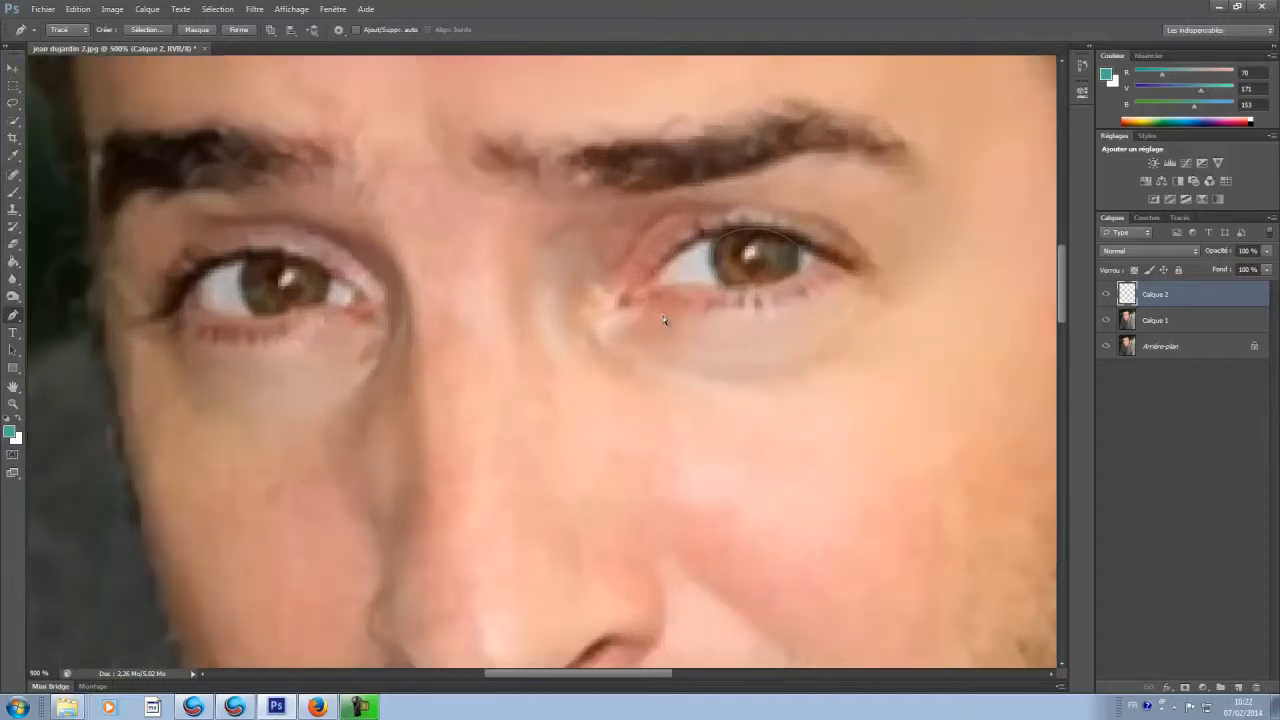
key("ctrl+minus")
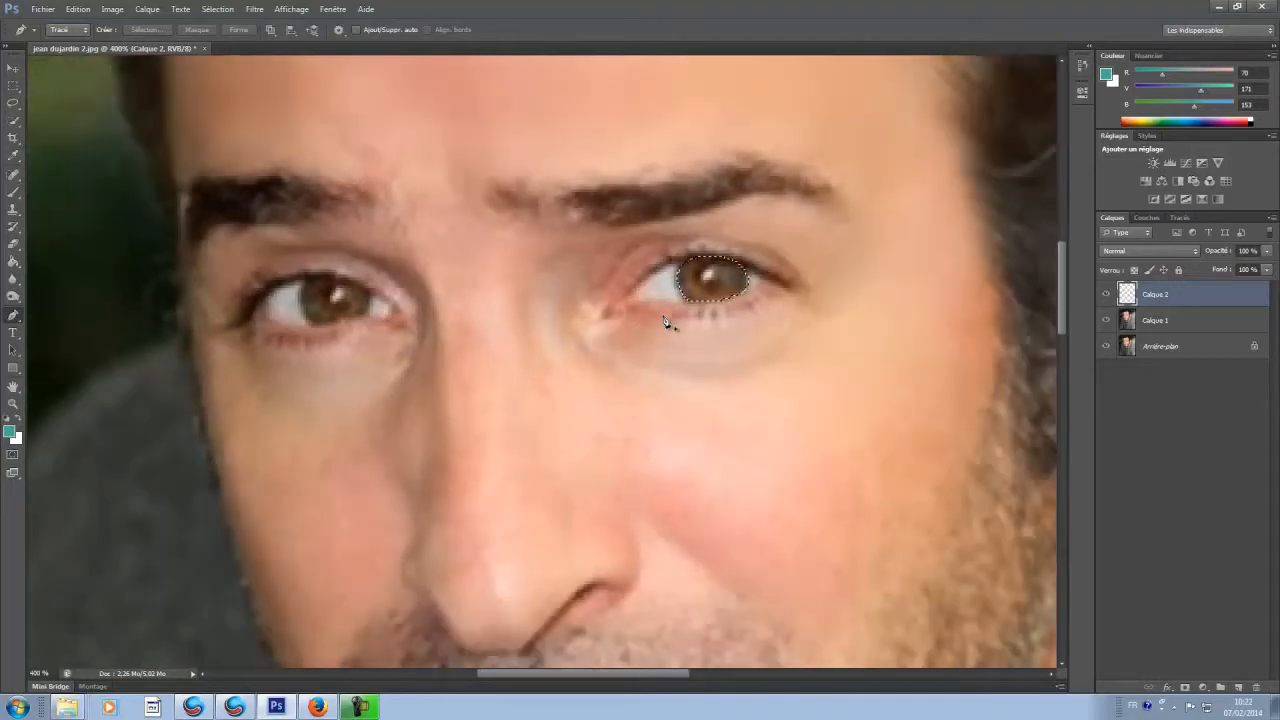
key("ctrl+c")
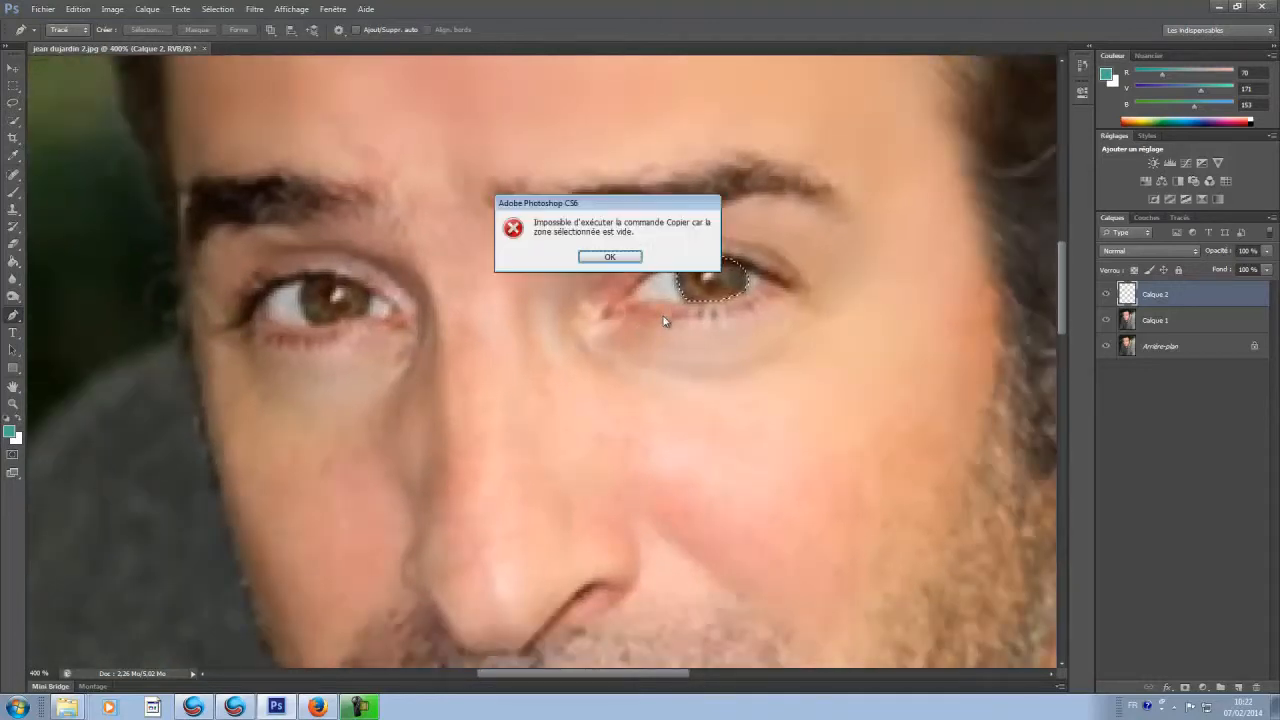
left_click(633, 262)
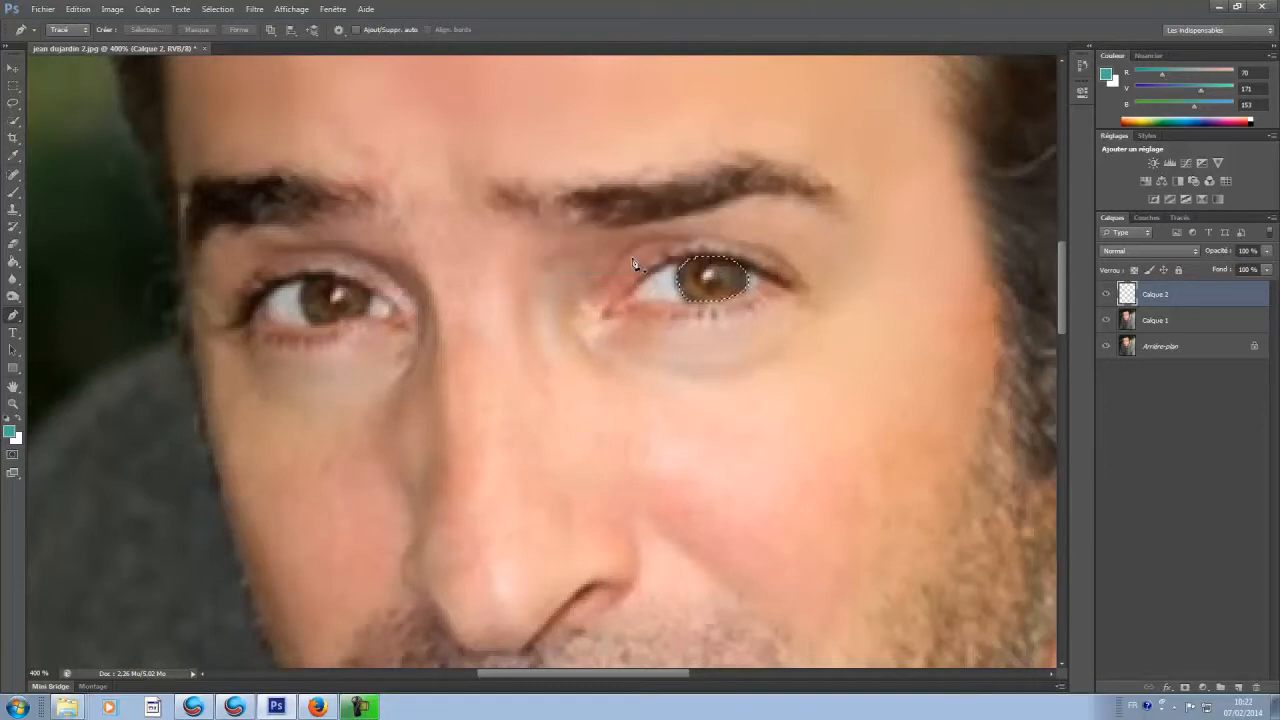
left_click(1160, 322)
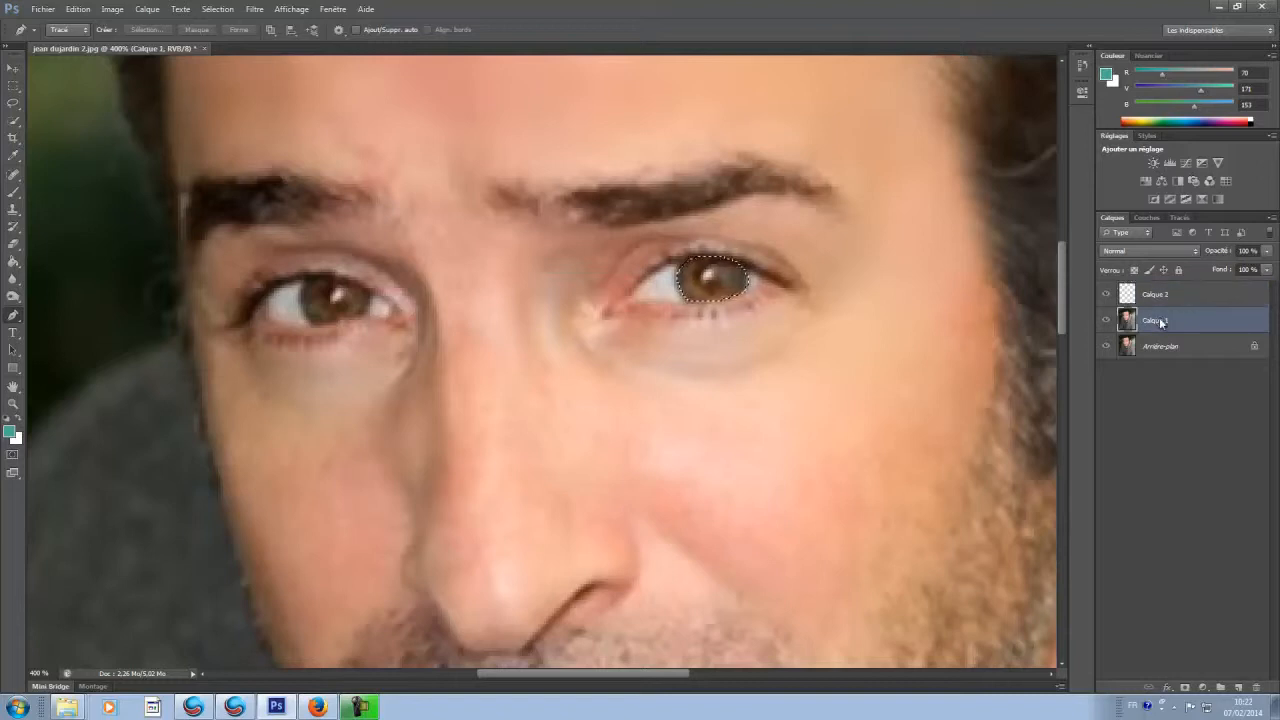
key("ctrl+j")
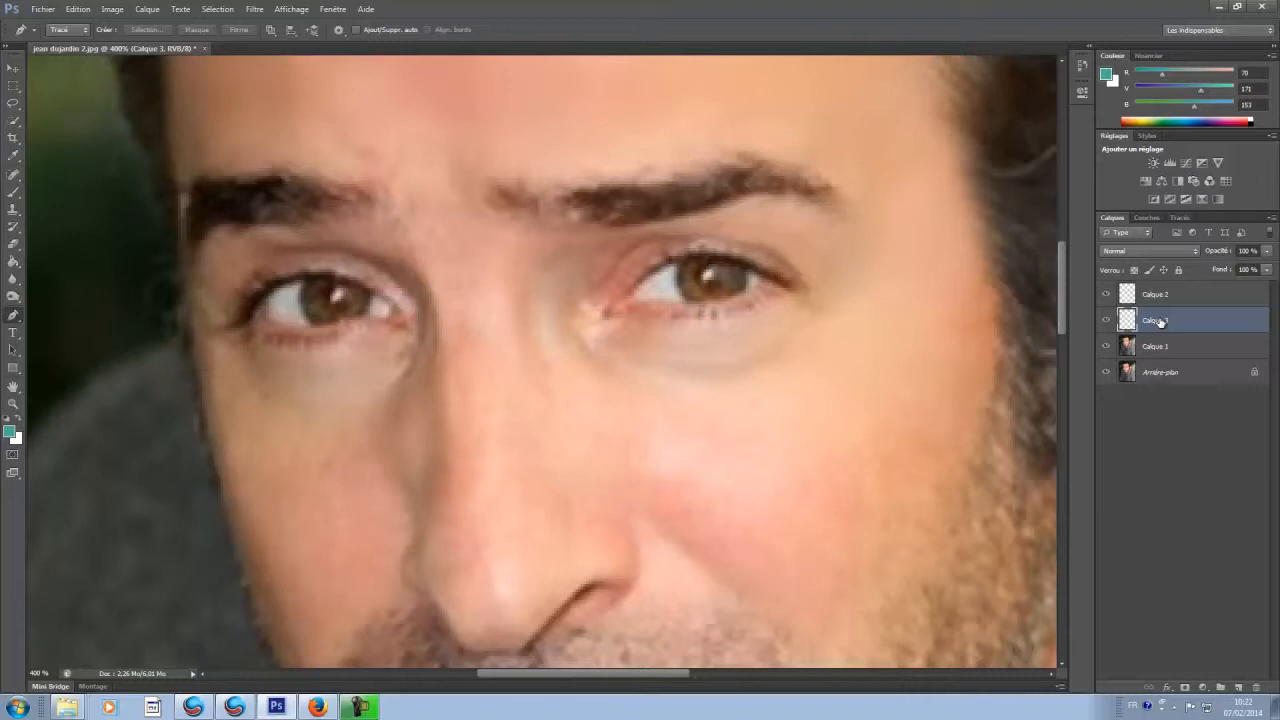
Step: Merge the two iris layers, Calque 2 and Calque 3, and temporarily hide the photo layers below to check the isolated irises
left_click(1160, 292)
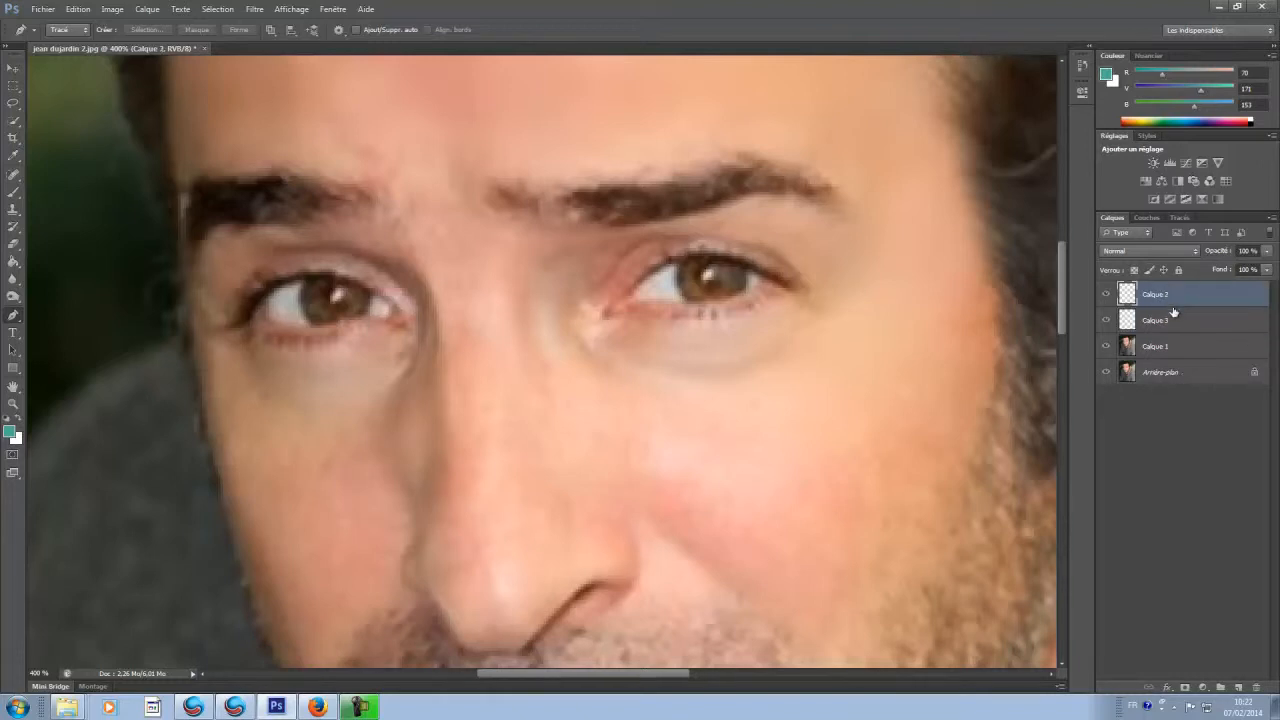
left_click(1177, 318)
left_click(1181, 302)
left_click(1211, 320, "shift")
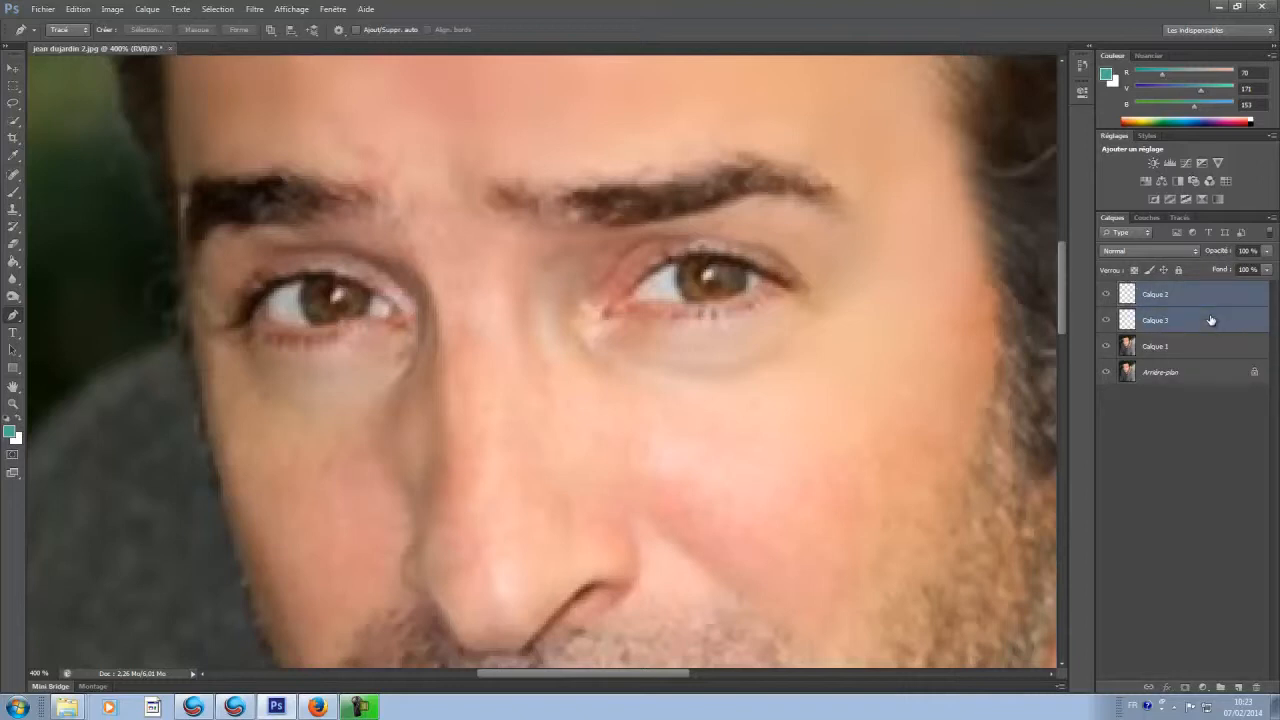
left_click(156, 10)
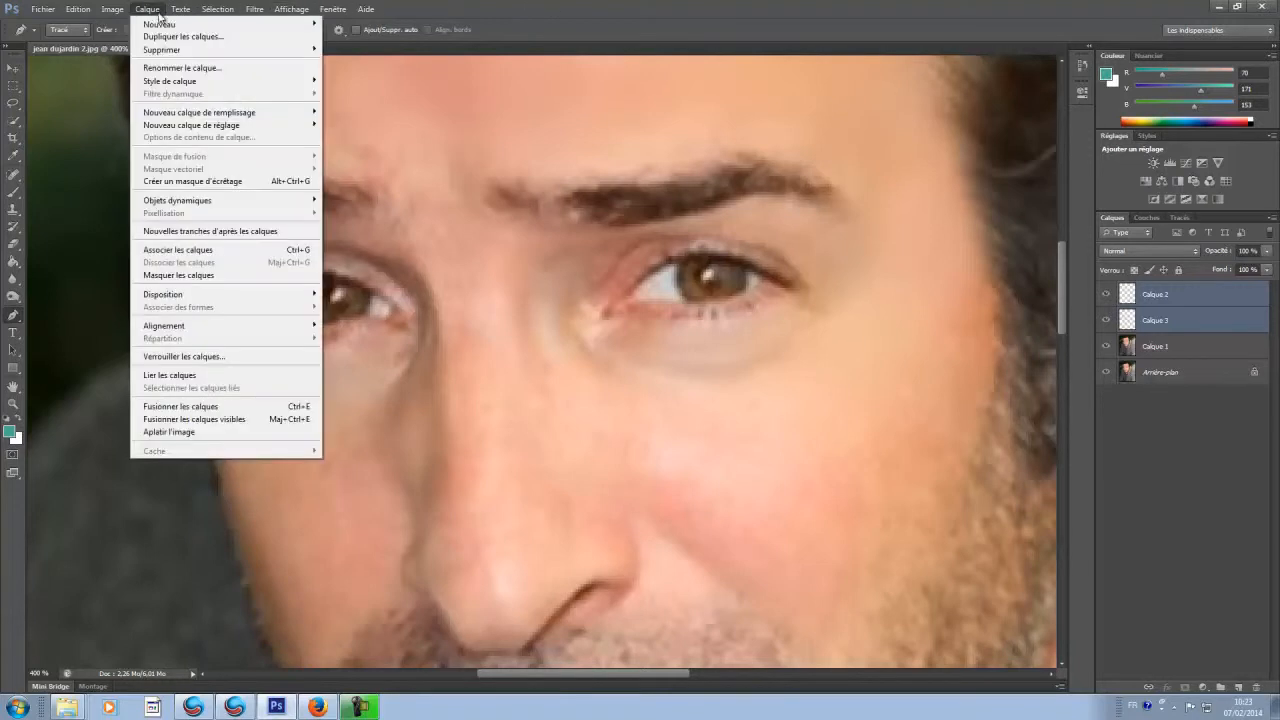
left_click(240, 407)
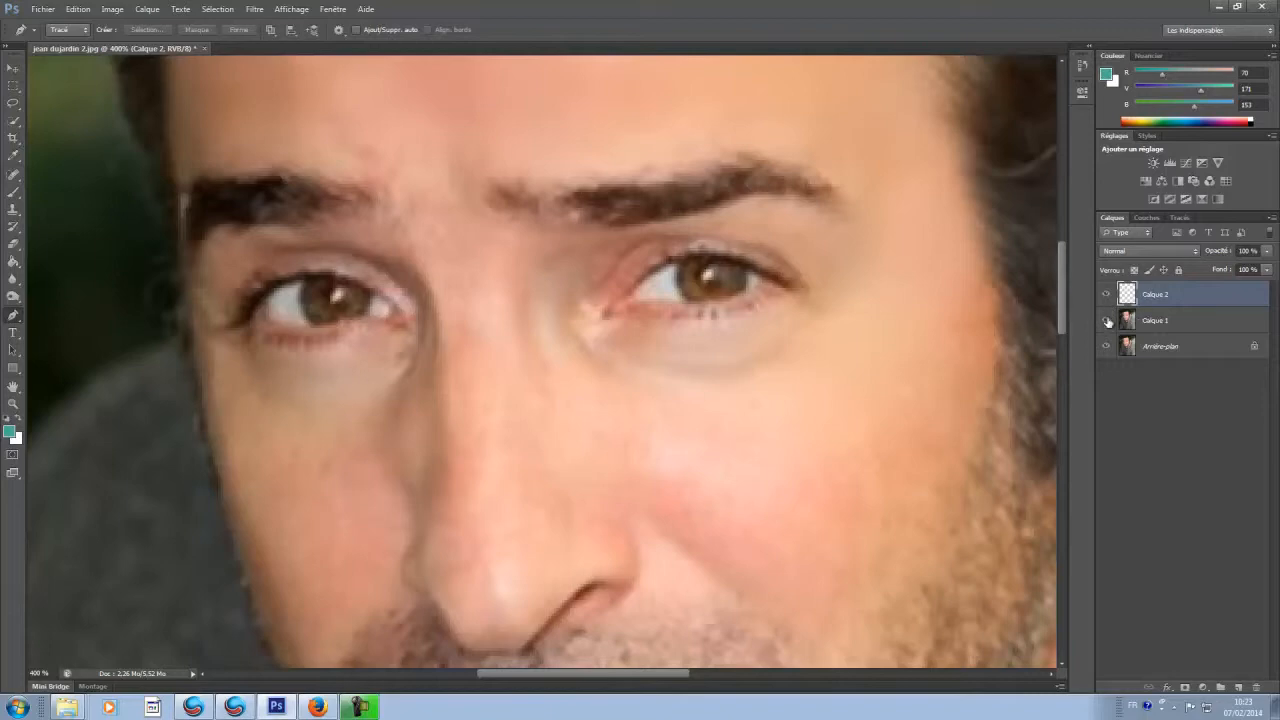
left_click(1105, 345)
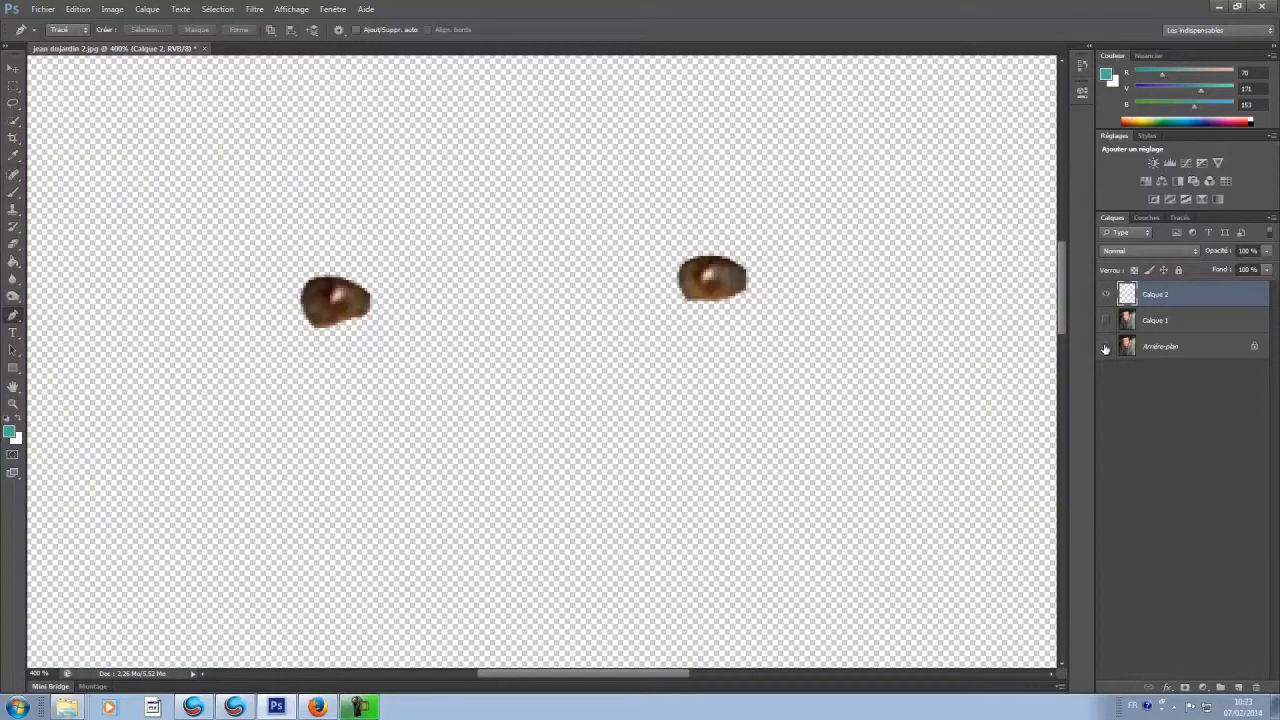
left_click_drag(1105, 350, 1106, 330)
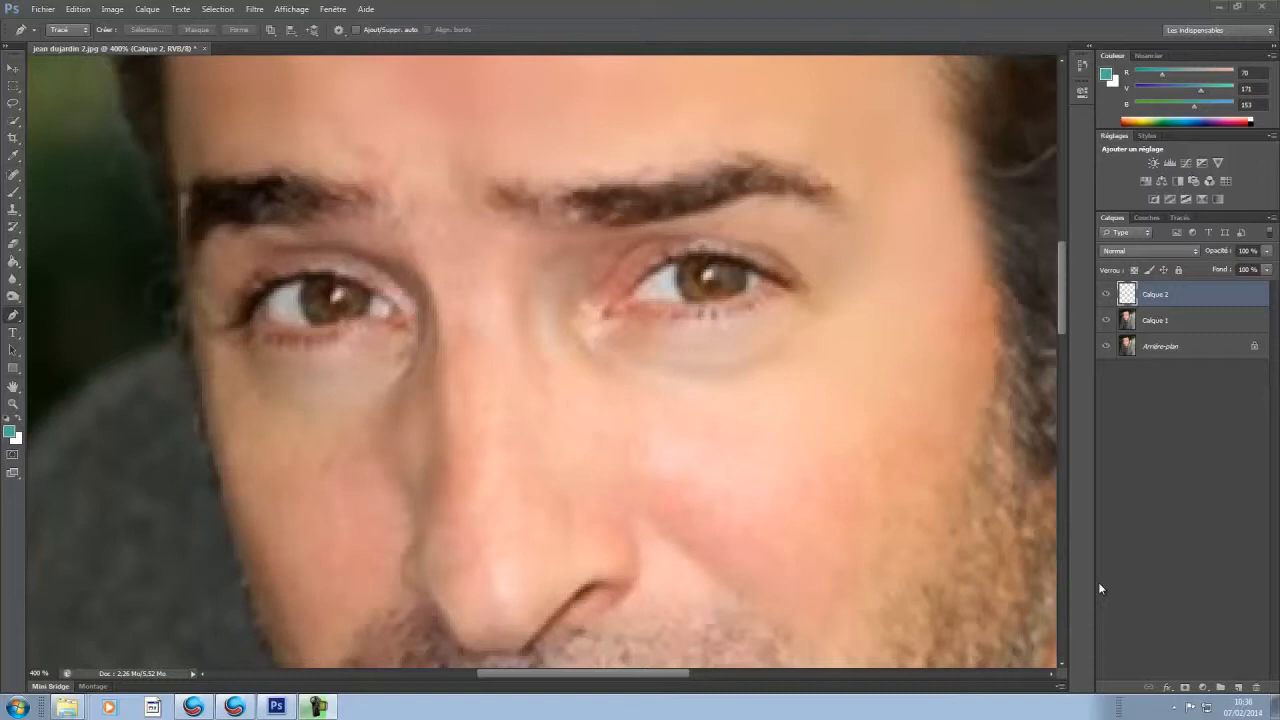
Step: Brighten the irises on Calque 2 with a Curves adjustment, setting the RGB curve point to output 139 and input 72
left_click(112, 9)
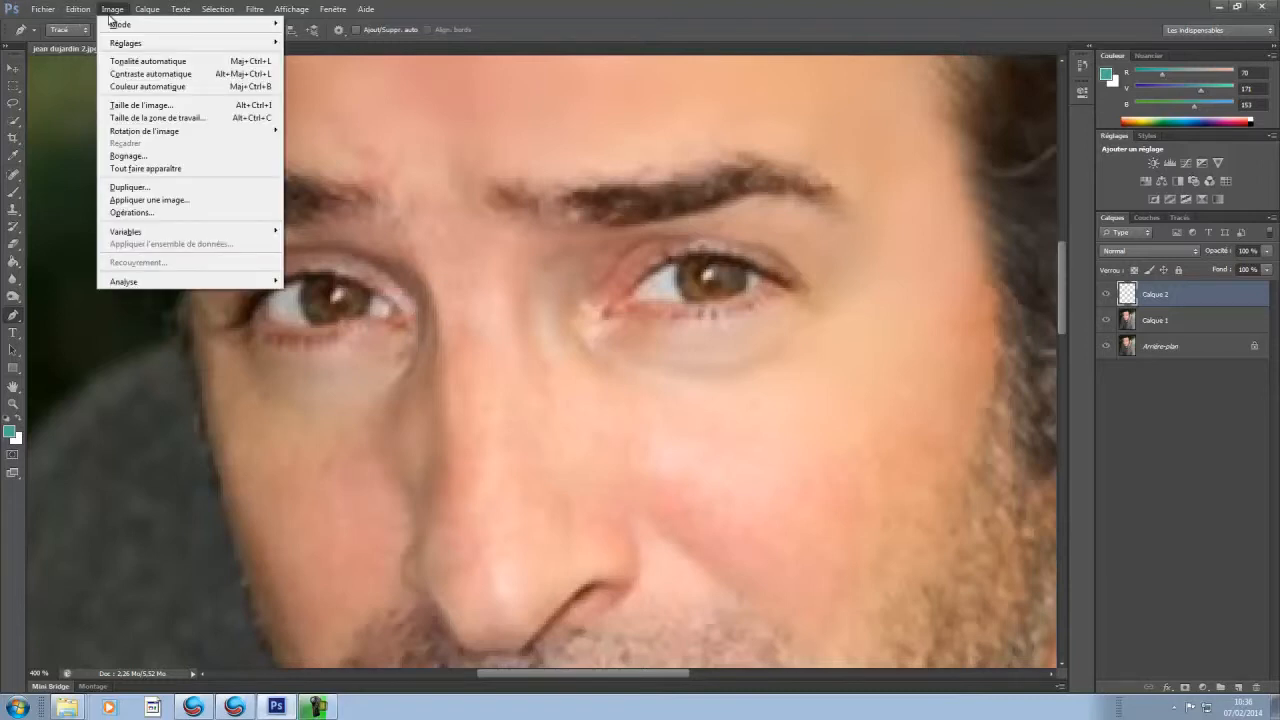
mouse_move(120, 42)
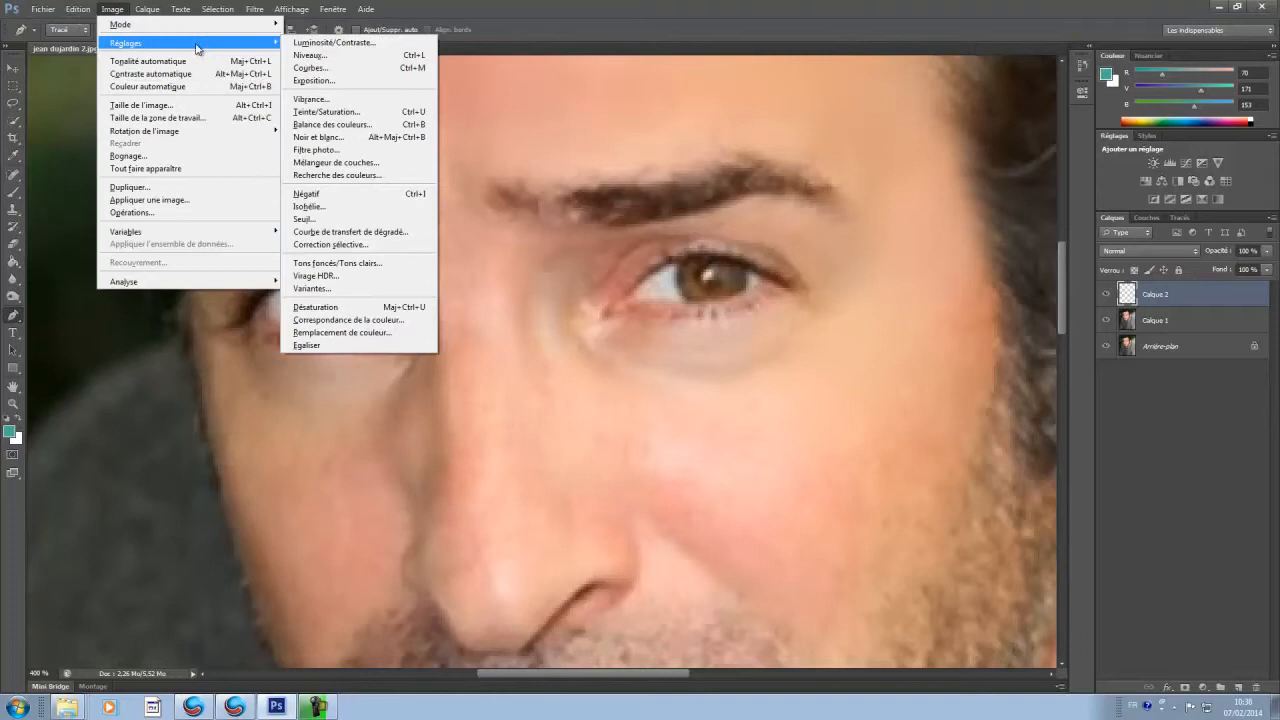
left_click(371, 71)
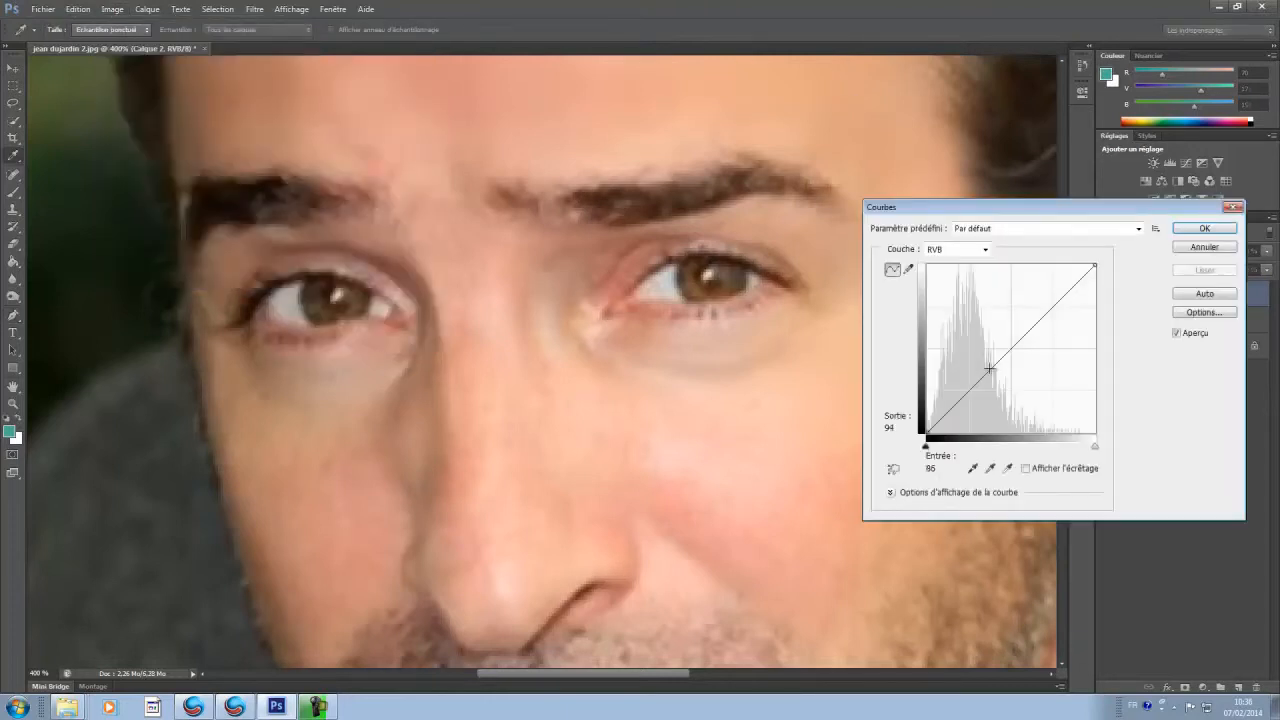
left_click_drag(990, 368, 963, 357)
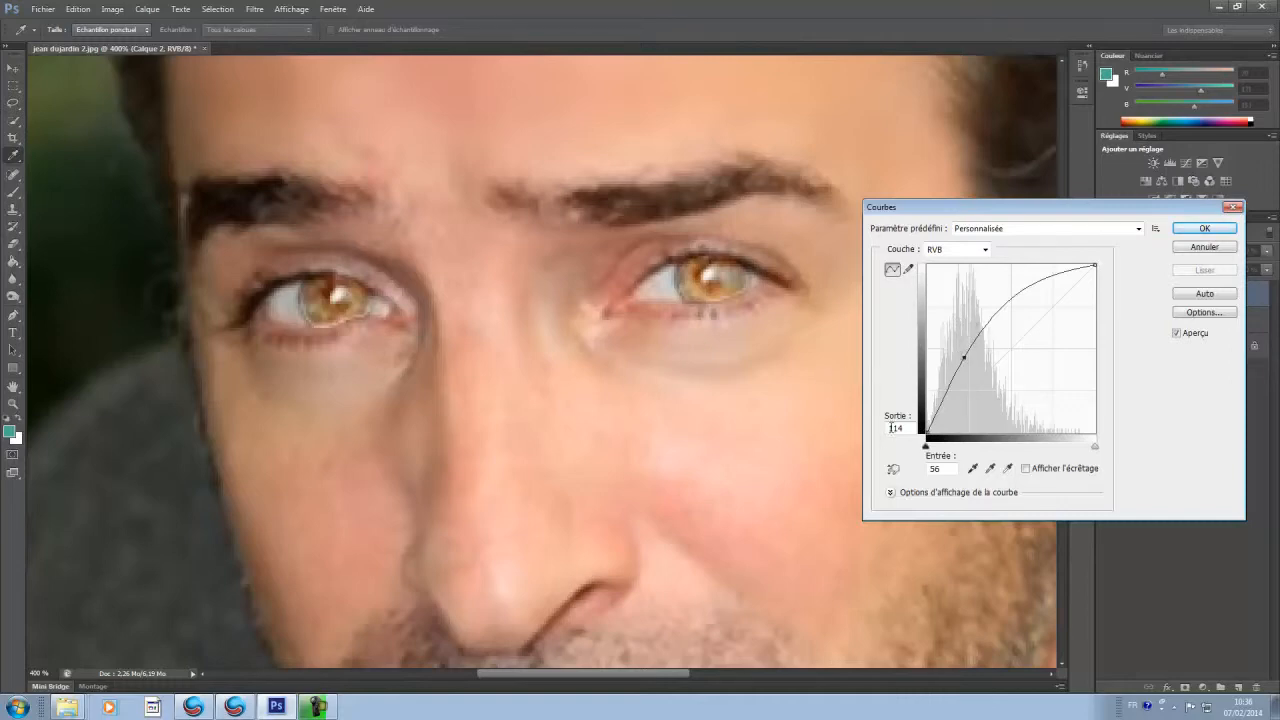
left_click(890, 427)
left_click(908, 427)
type("139")
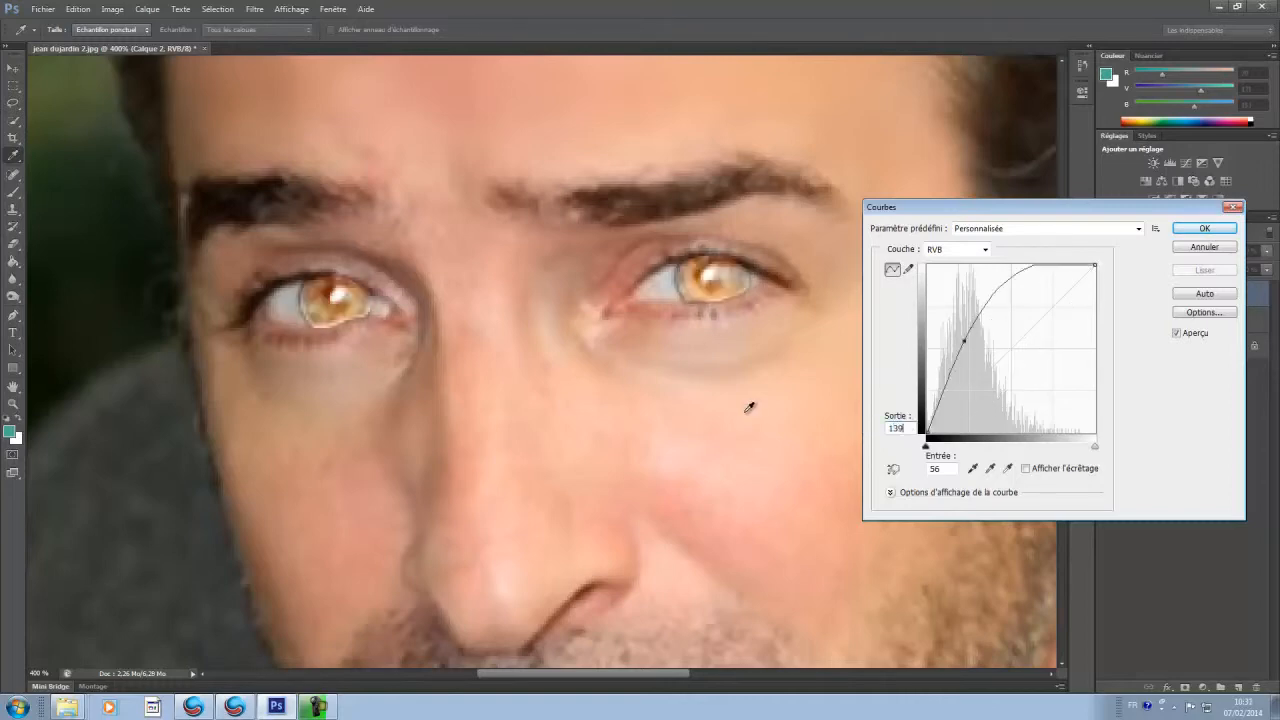
left_click(936, 468)
type("7")
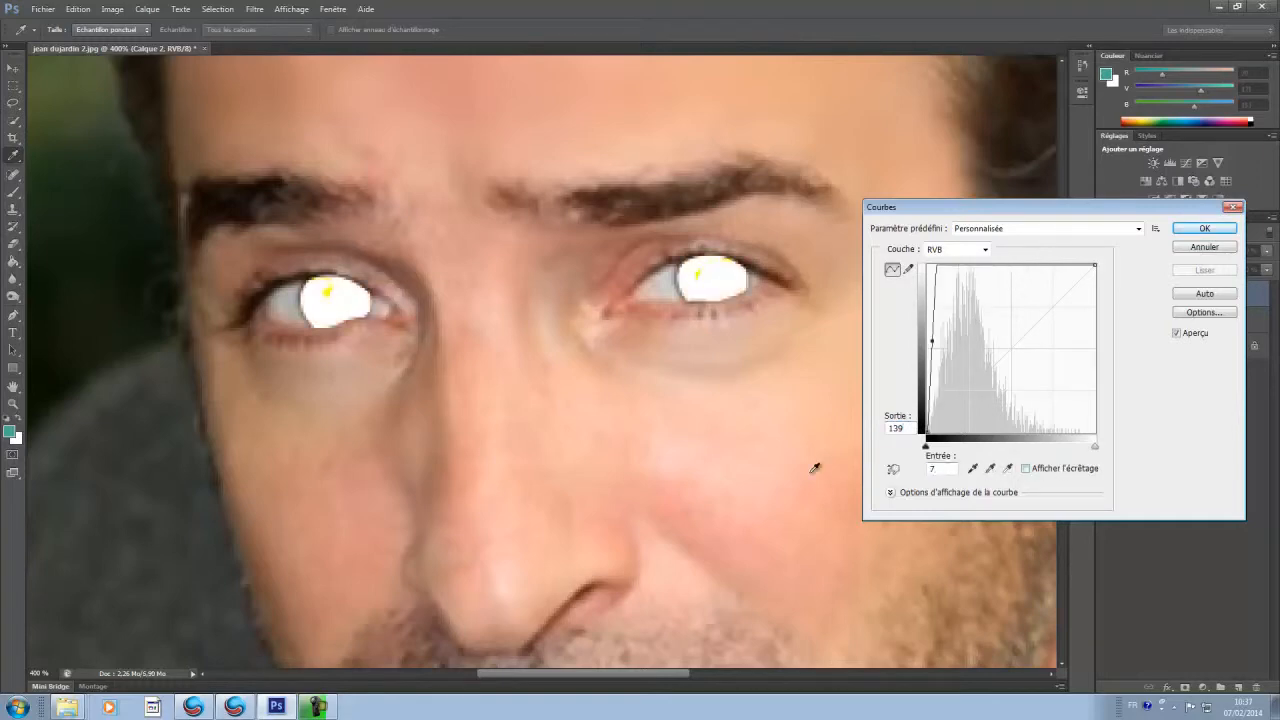
type("2")
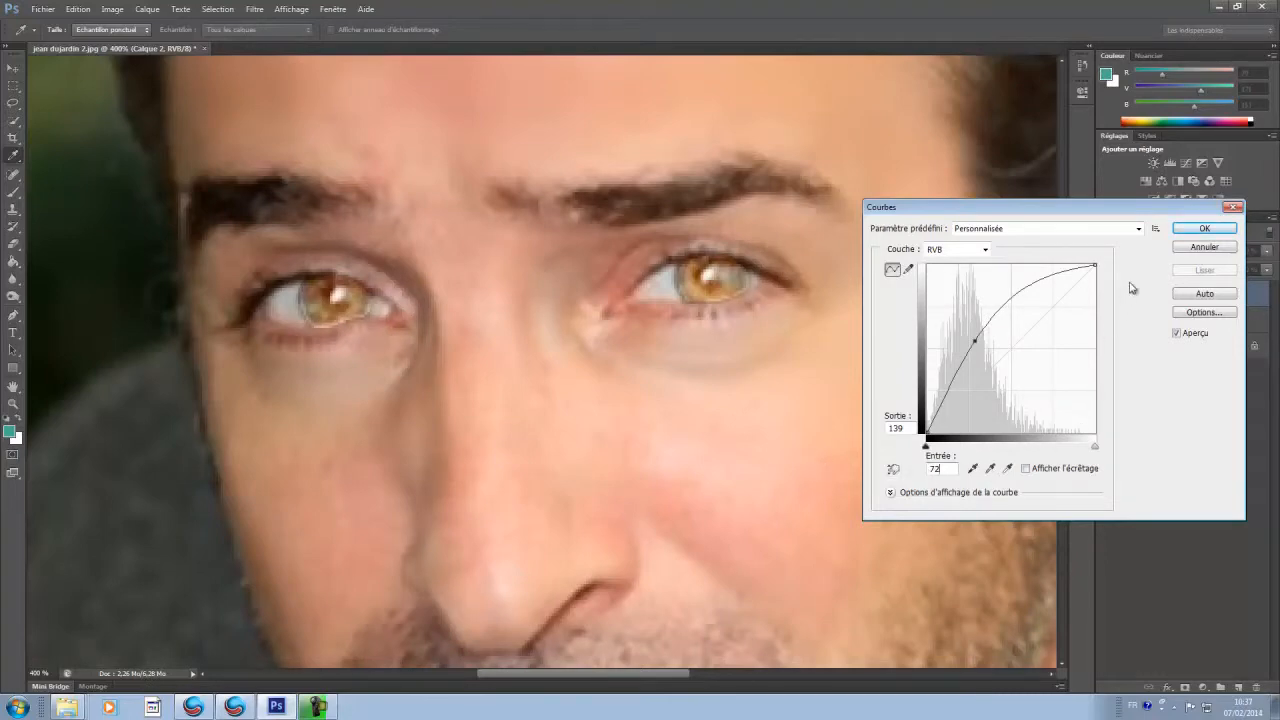
left_click(1187, 233)
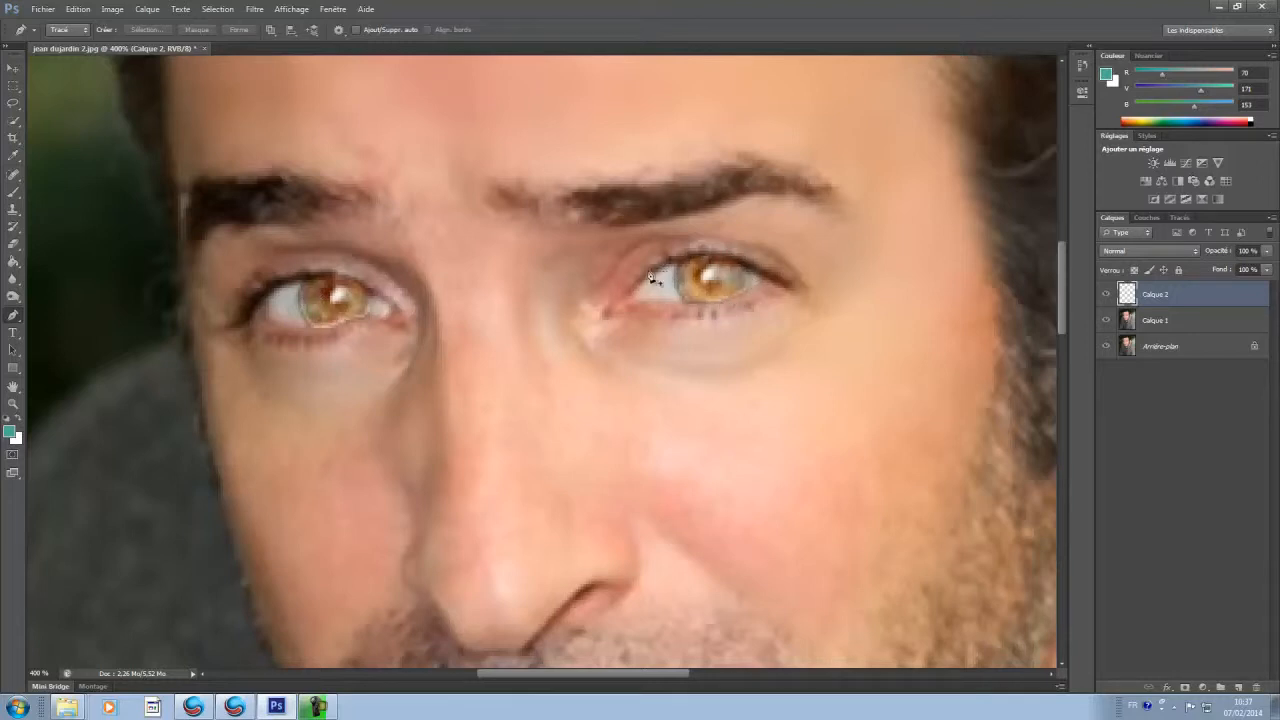
Step: Add a layer mask to Calque 2 and set the foreground colour to black (000000) for the Brush tool
left_click(12, 66)
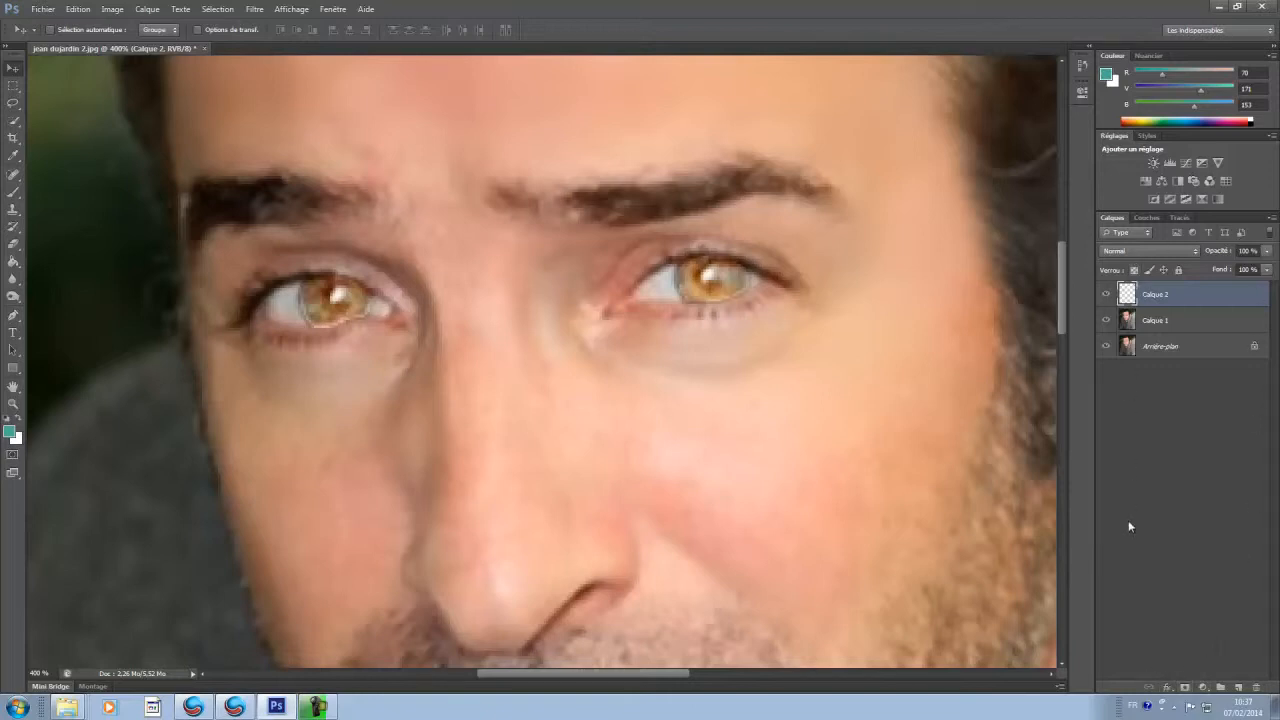
left_click(1184, 684)
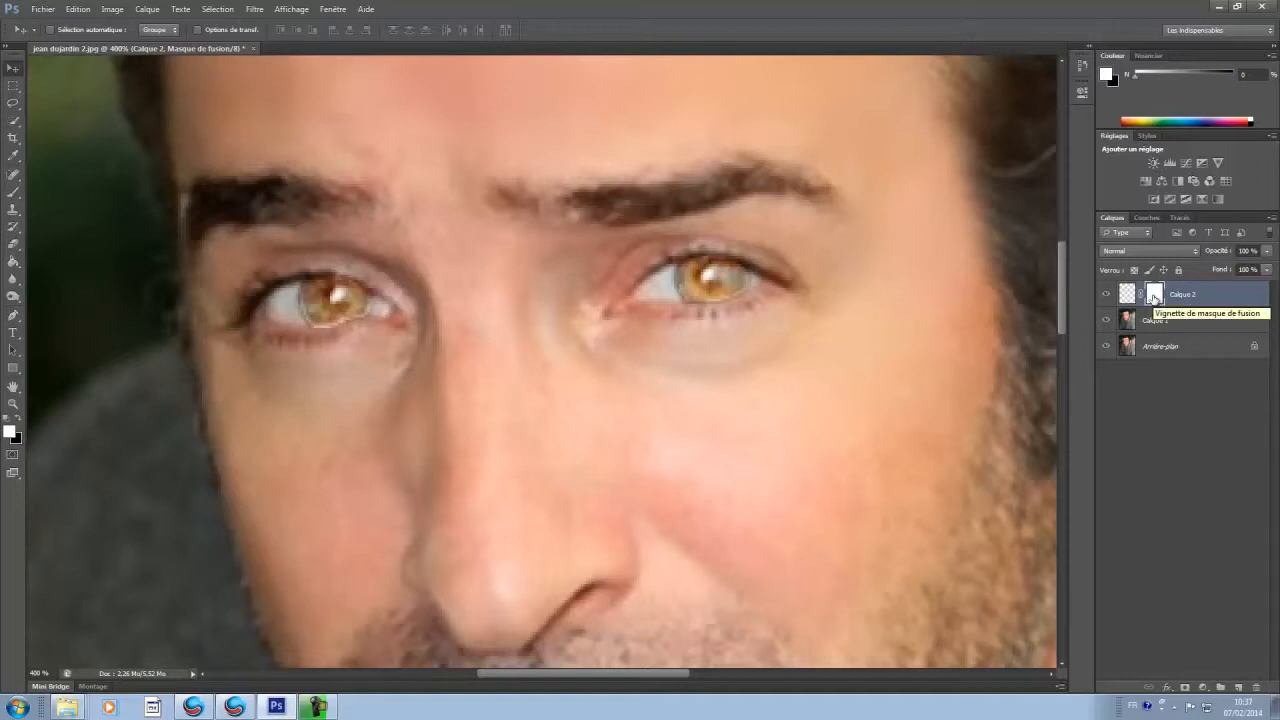
left_click(14, 191)
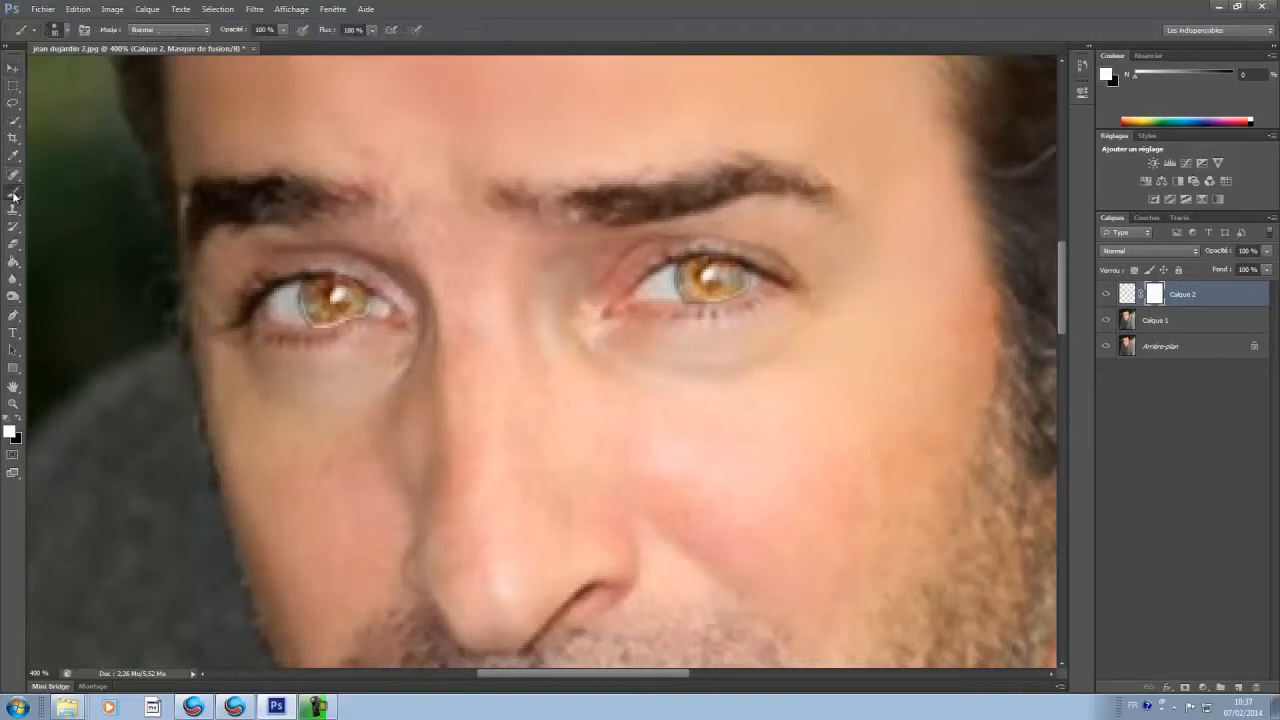
left_click(10, 431)
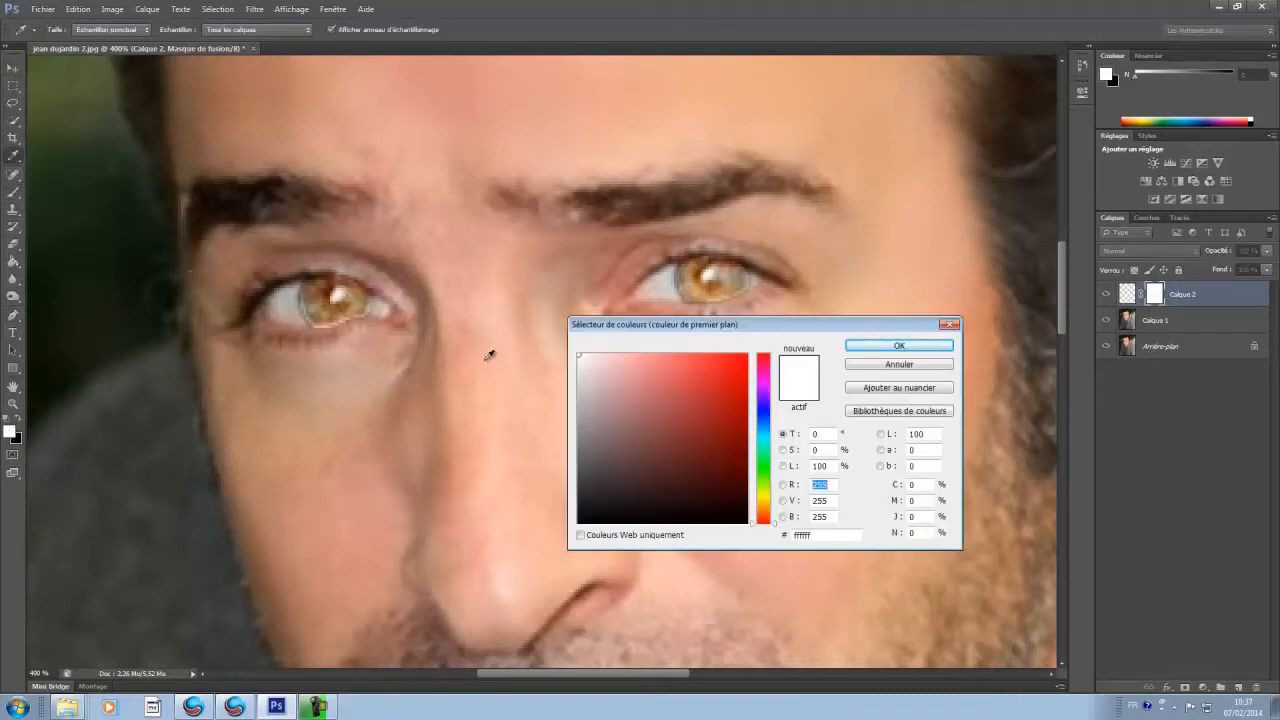
left_click_drag(576, 462, 463, 692)
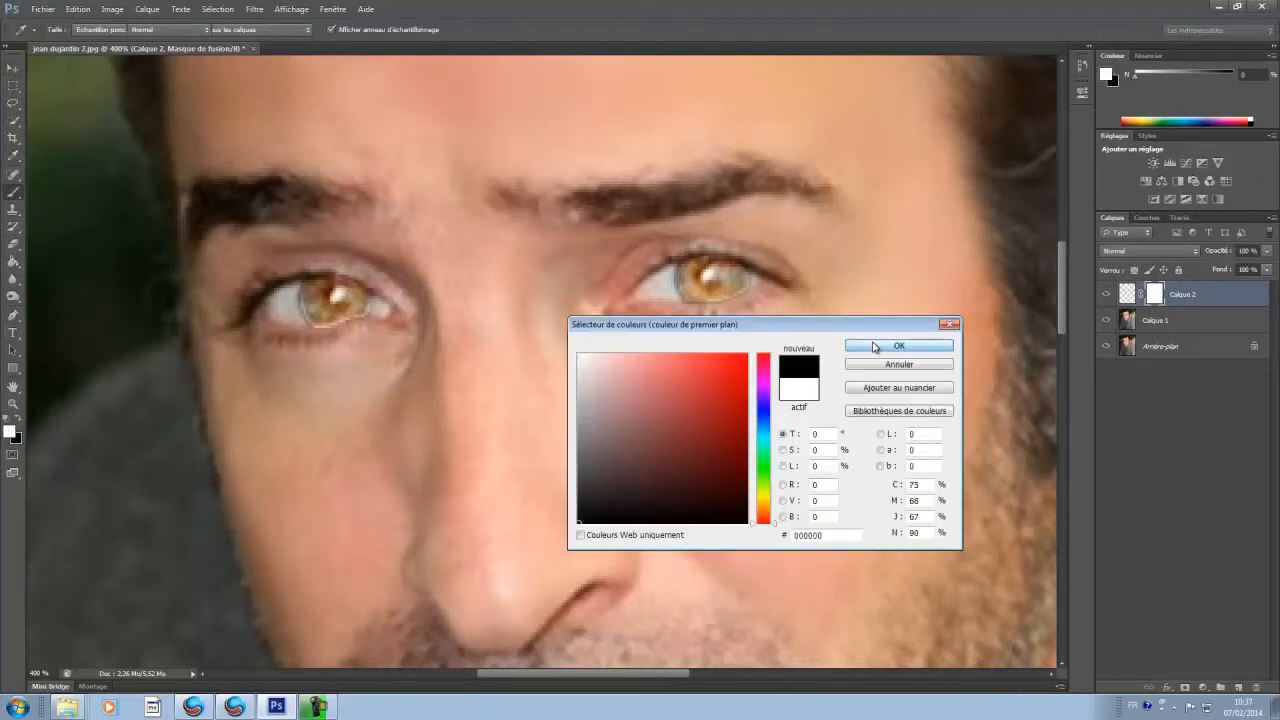
left_click(872, 346)
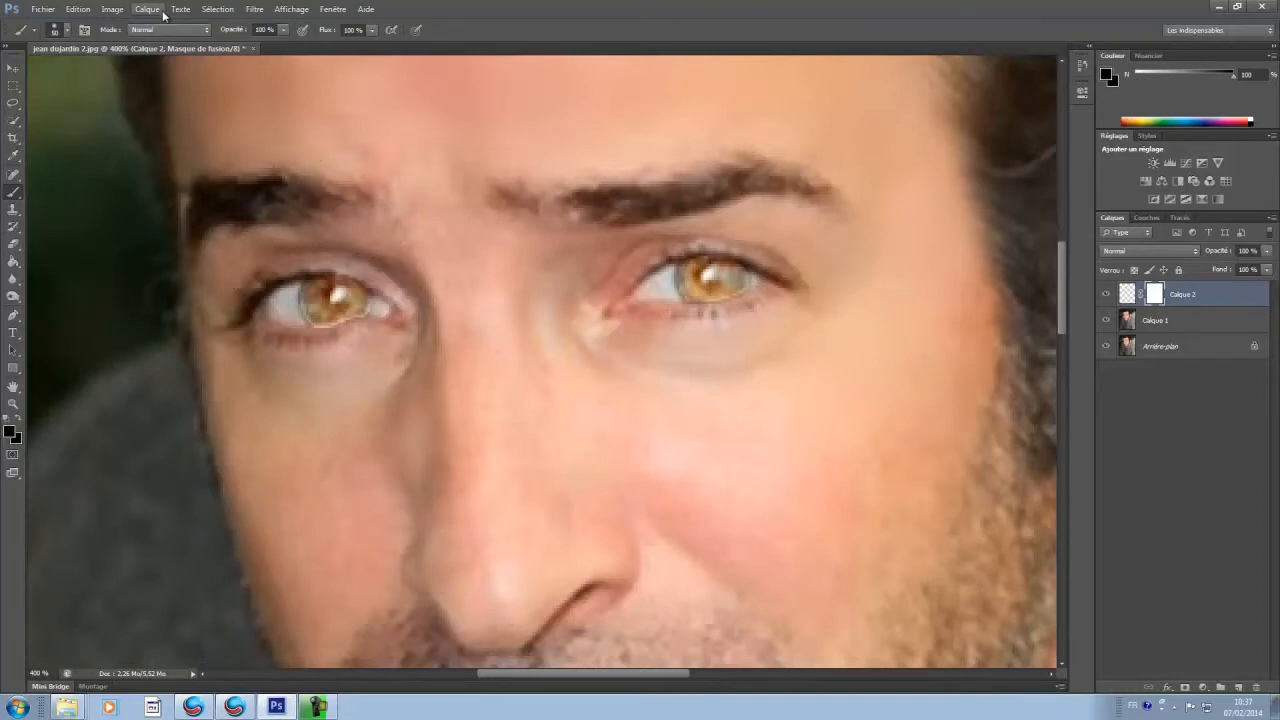
Step: Reduce the soft round brush to 19 px for retouching the iris edges on the mask
left_click(68, 33)
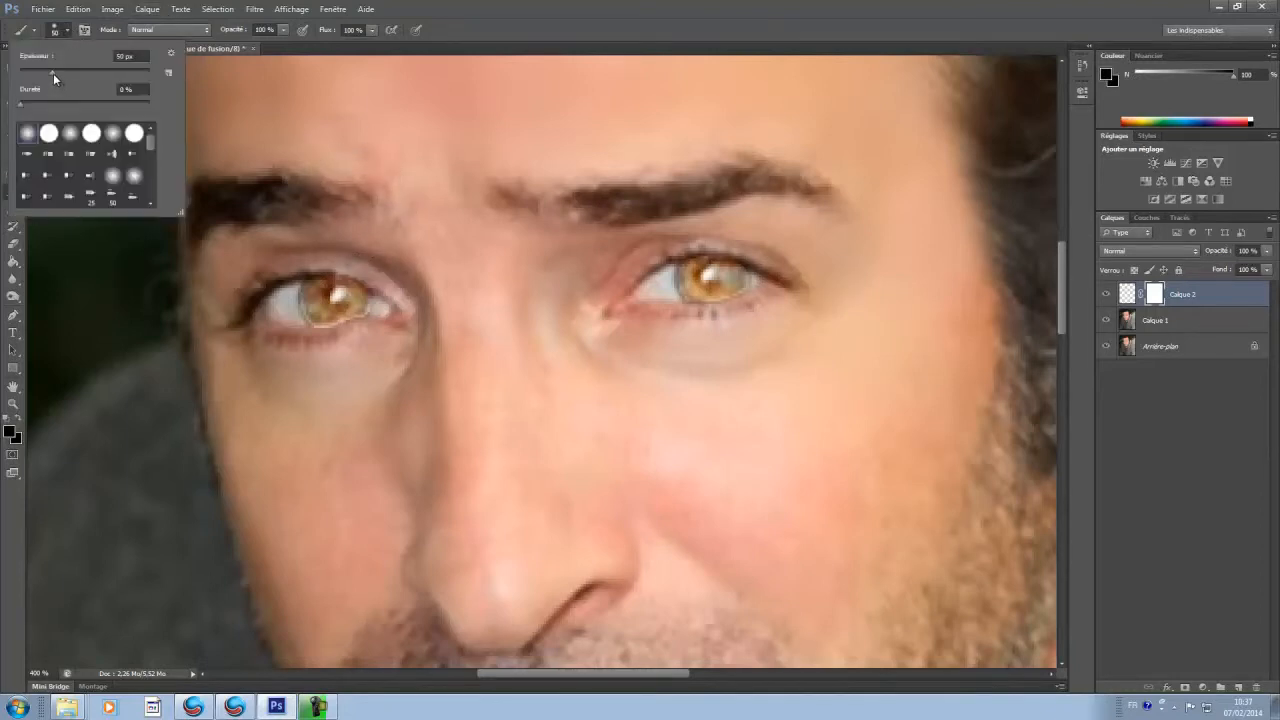
left_click_drag(33, 75, 31, 75)
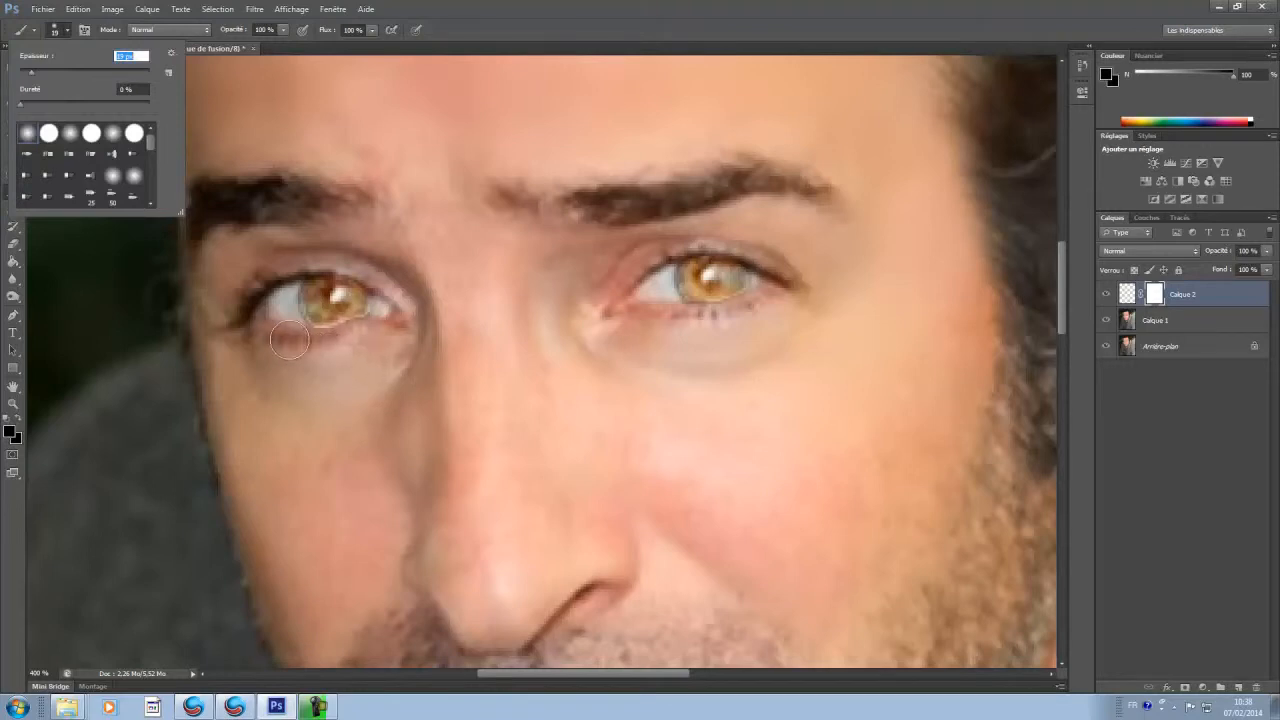
key("Return")
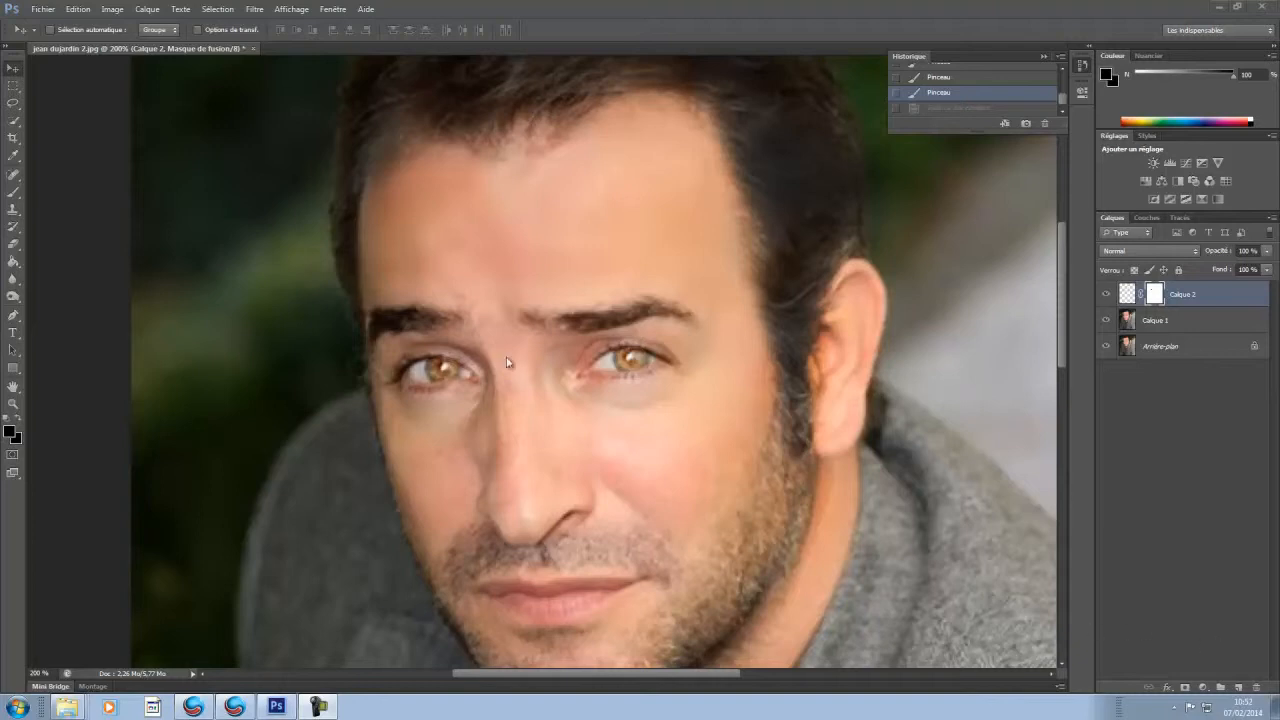
Step: Target the image of Calque 2 instead of its mask and open the Color Balance adjustment, keeping the eyes in view
left_click(103, 10)
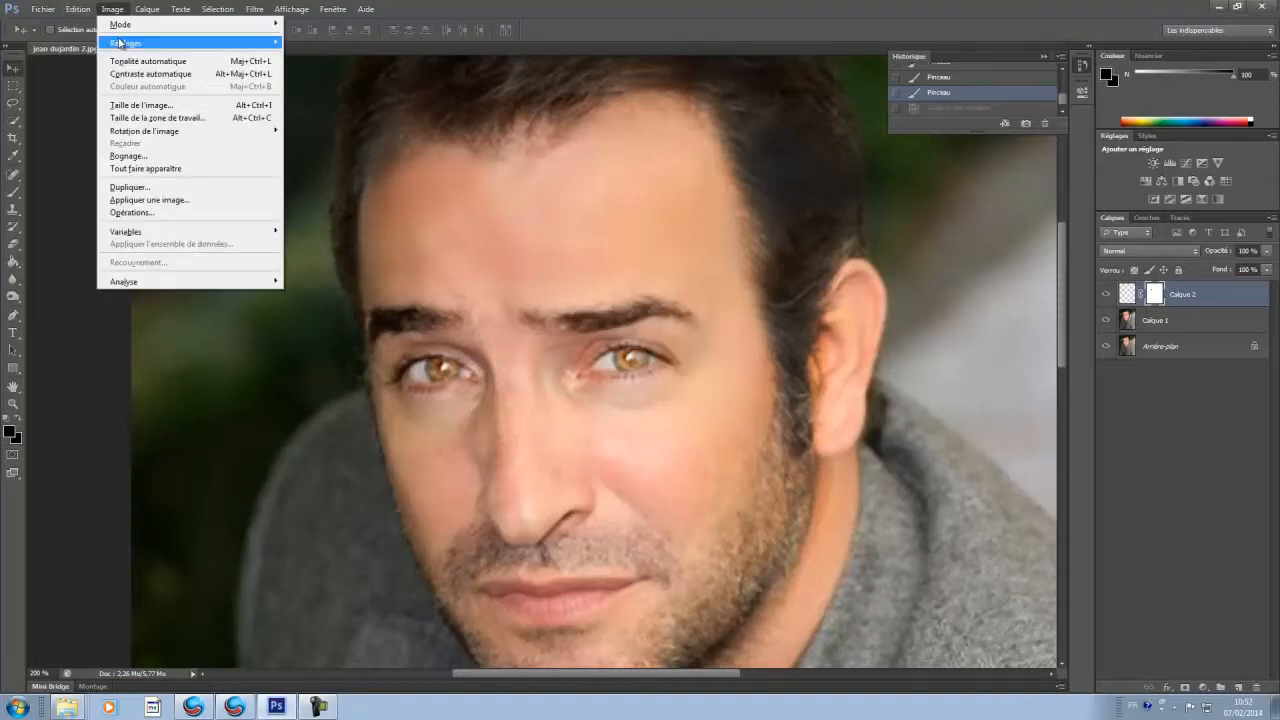
mouse_move(120, 42)
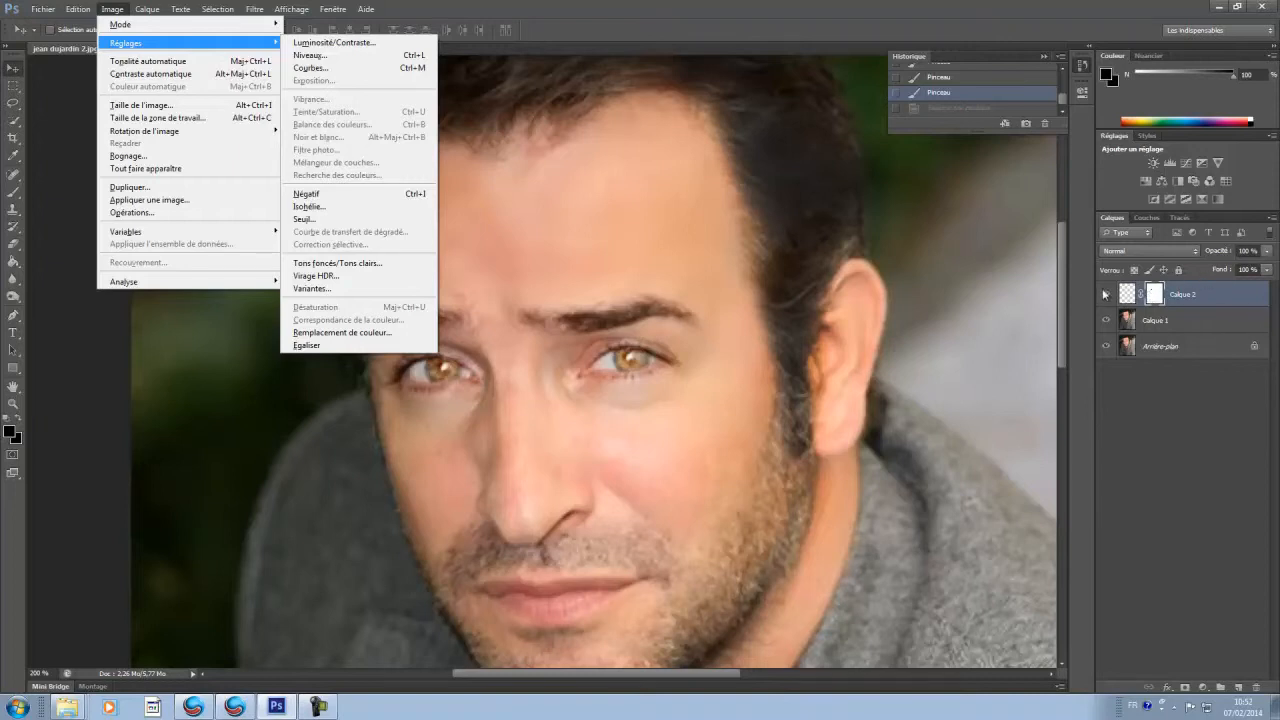
left_click(1127, 293)
left_click(1127, 293)
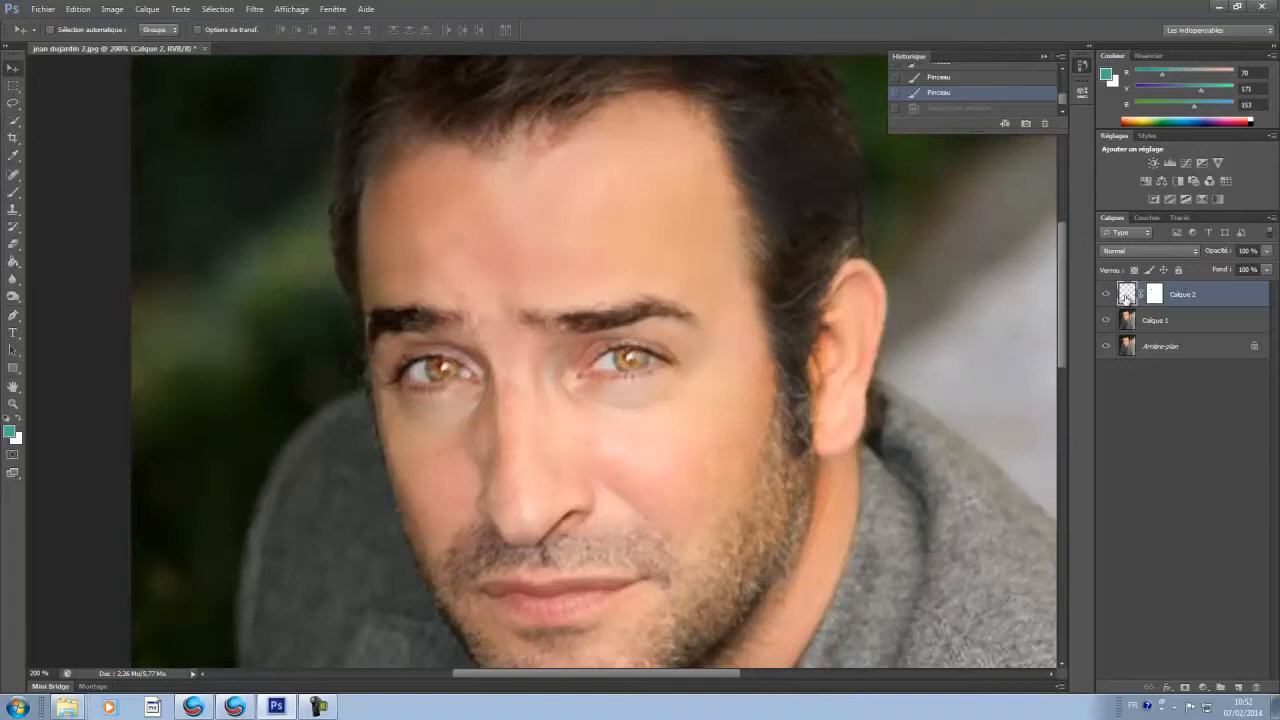
left_click(112, 9)
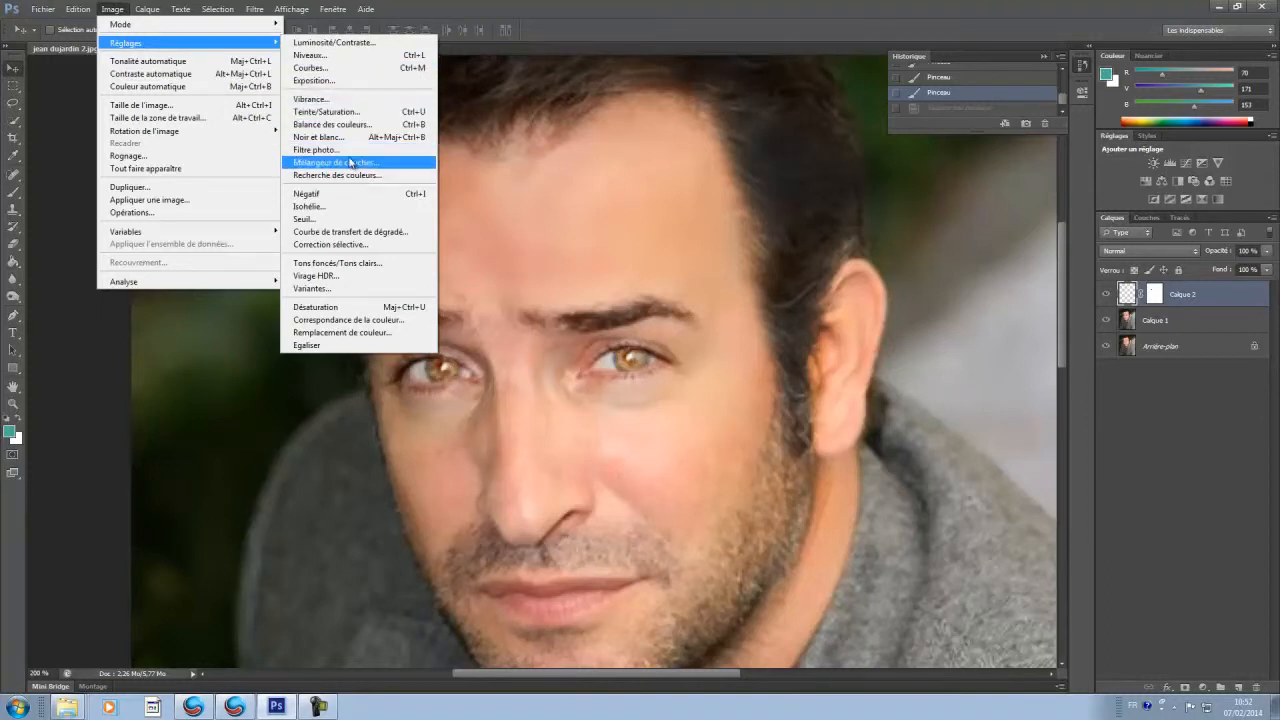
left_click(357, 128)
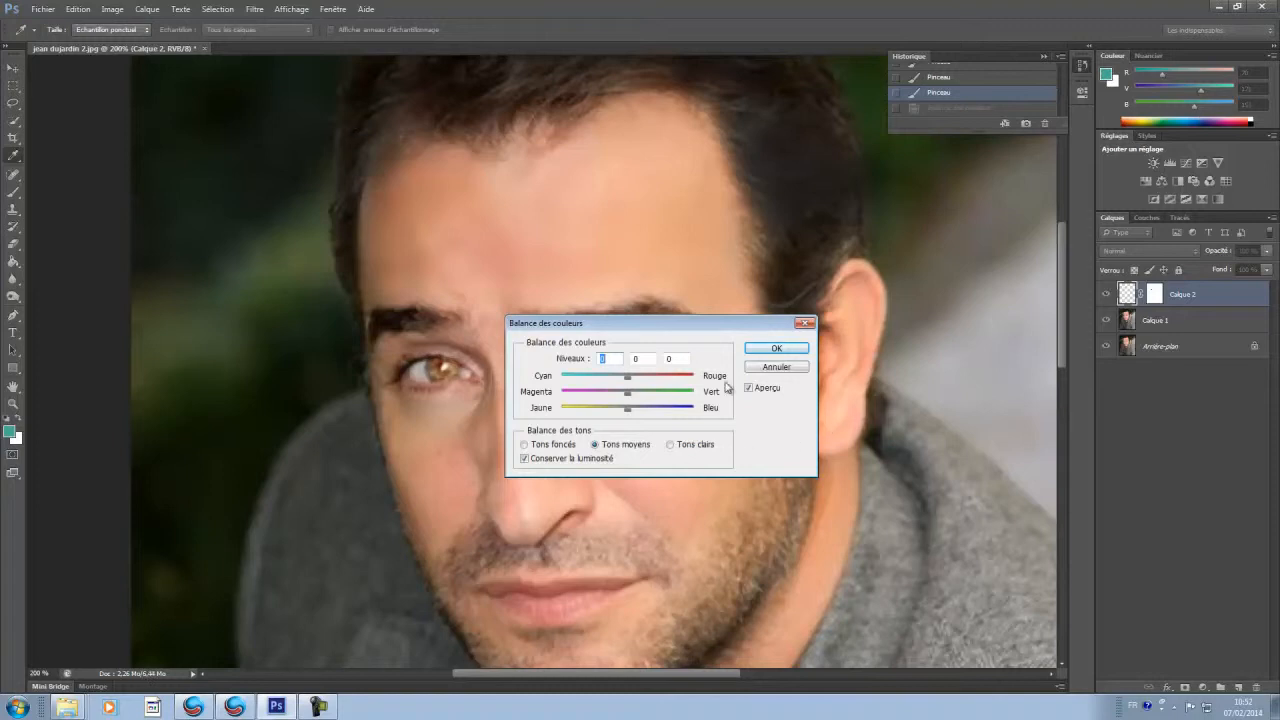
left_click_drag(663, 327, 901, 195)
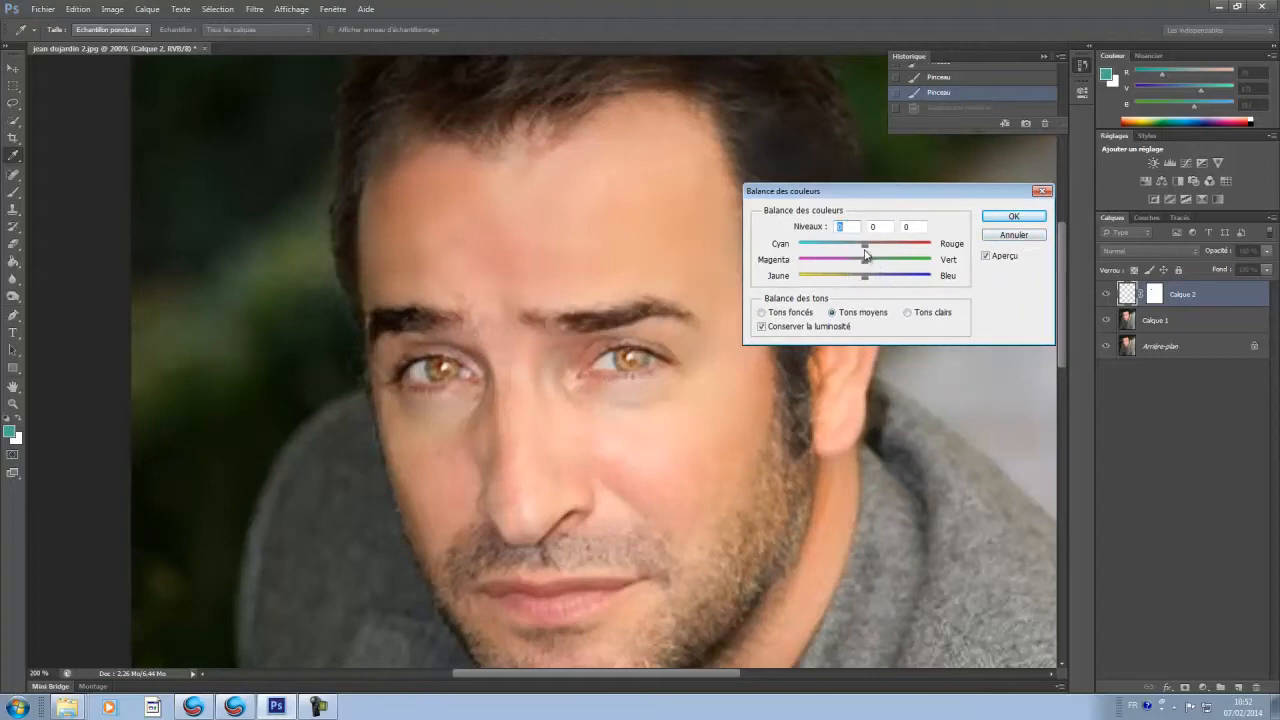
Step: Turn the irises blue by shifting the midtones toward cyan, with magenta-green at -2 and yellow-blue at +73, and apply the adjustment
left_click_drag(867, 250, 770, 283)
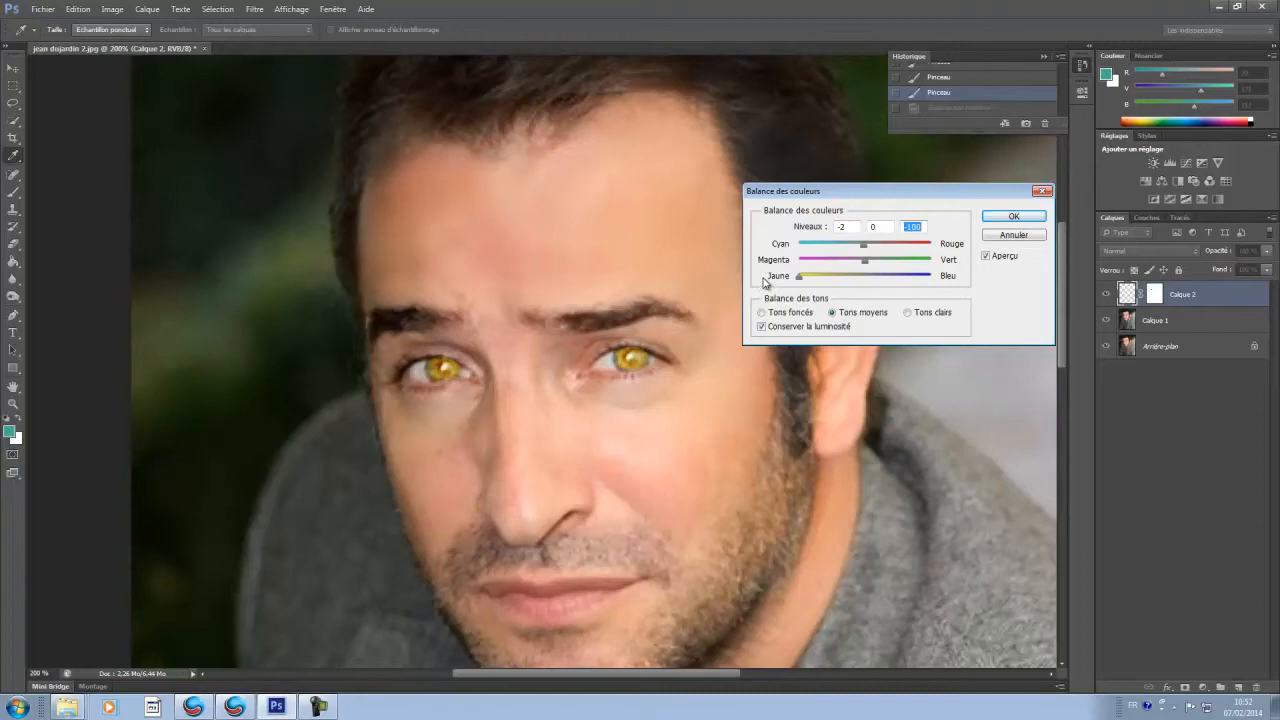
left_click_drag(804, 281, 823, 250)
left_click_drag(905, 277, 914, 284)
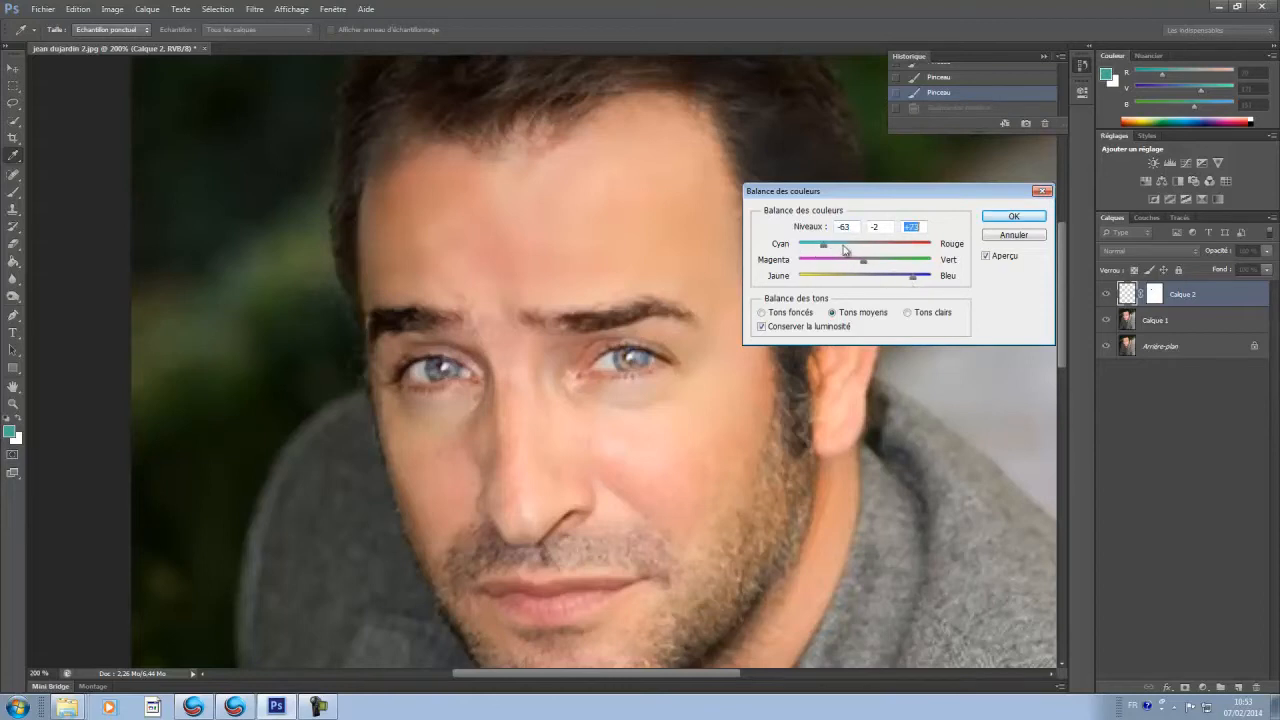
left_click_drag(838, 249, 823, 250)
key("ctrl+minus")
key("ctrl+minus")
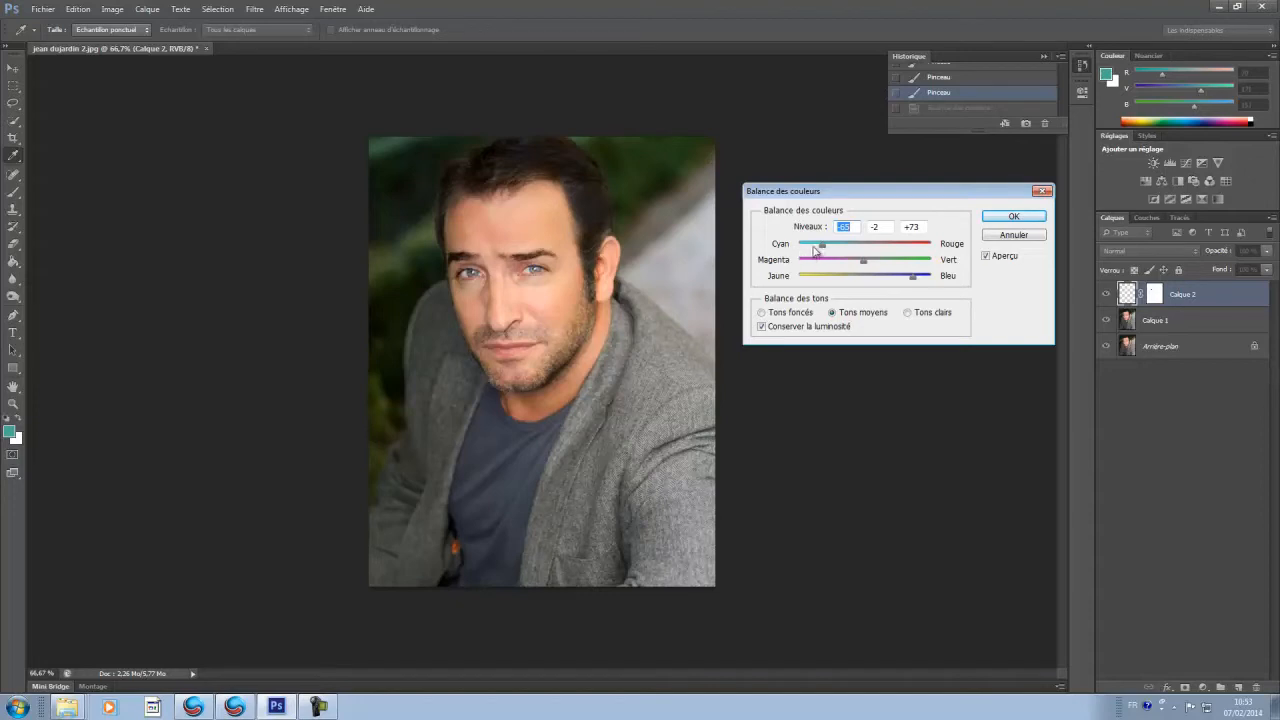
left_click_drag(821, 250, 827, 247)
left_click(1010, 217)
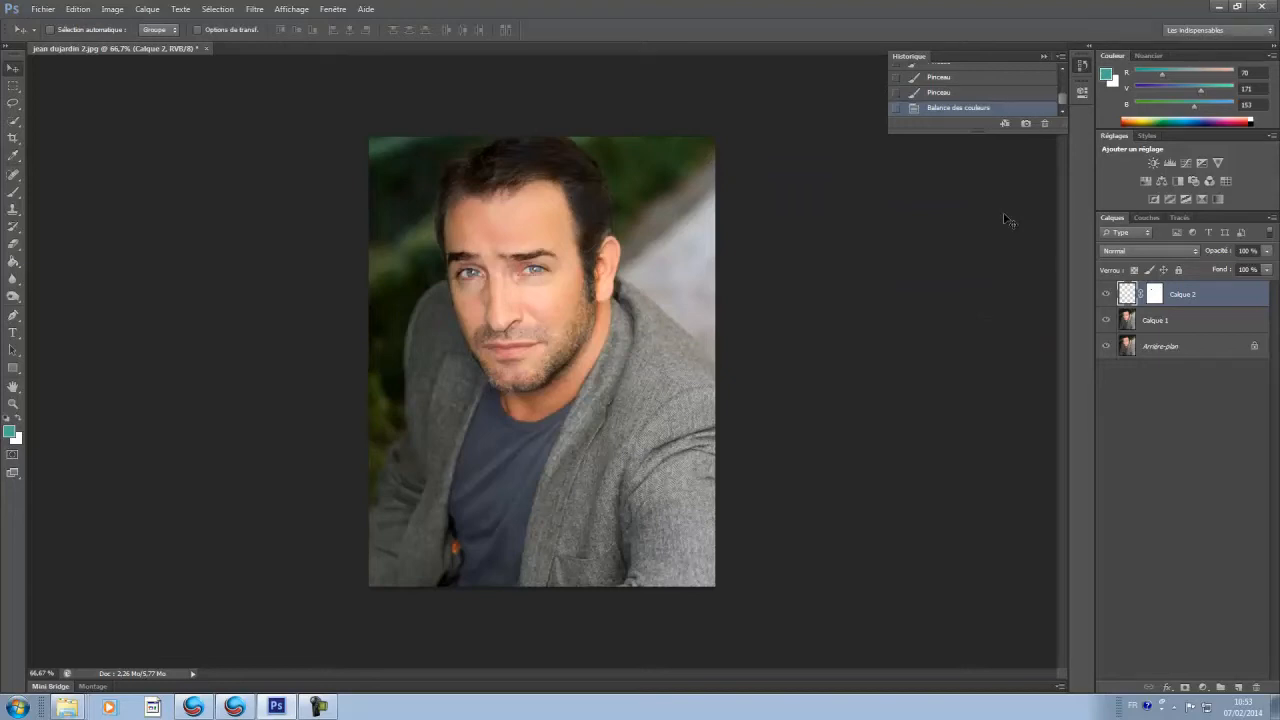
Step: Toggle the visibility of Calque 2 several times to compare the original and recoloured eyes, leaving the layer shown
left_click(1106, 296)
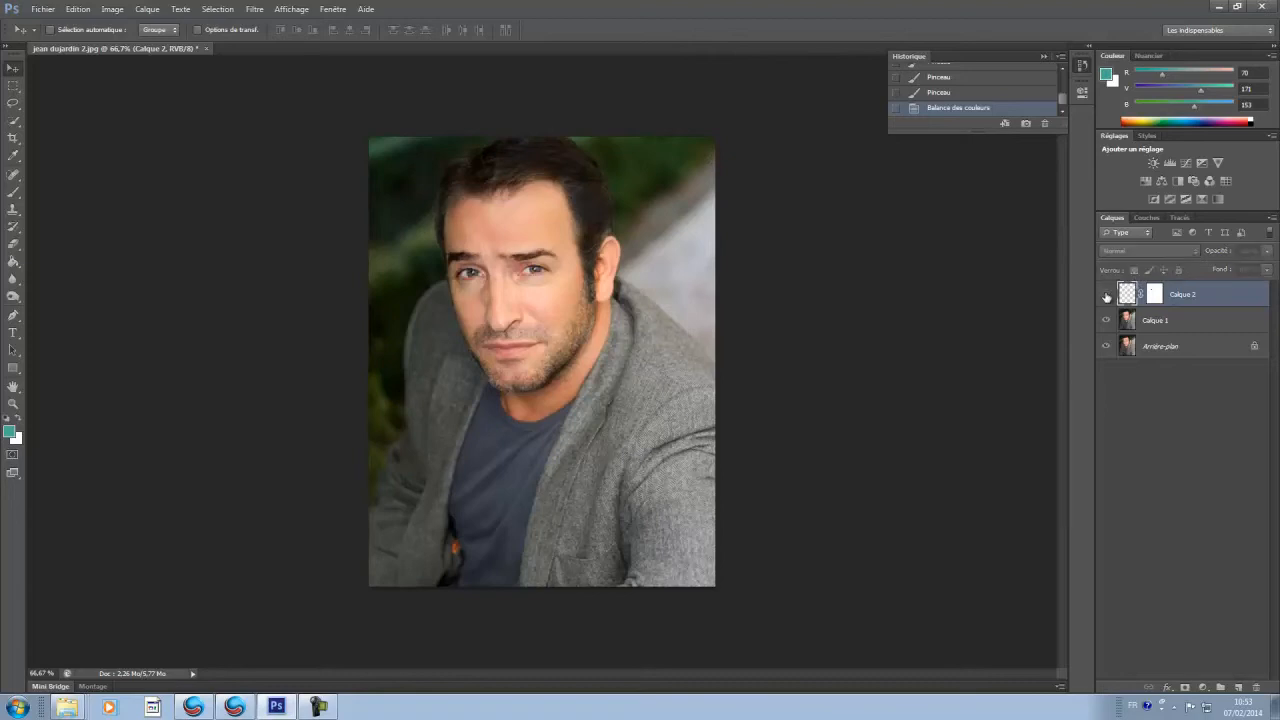
left_click(1106, 296)
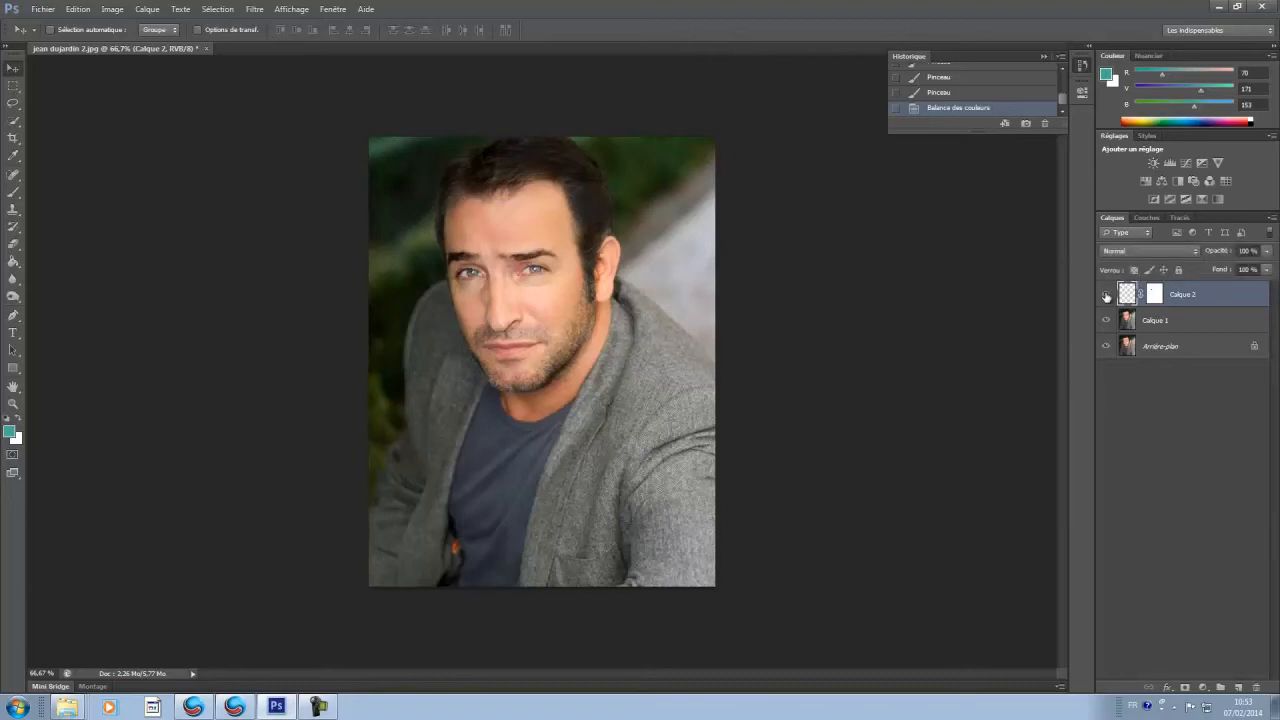
left_click(1106, 296)
left_click(1106, 296)
left_click(1106, 296)
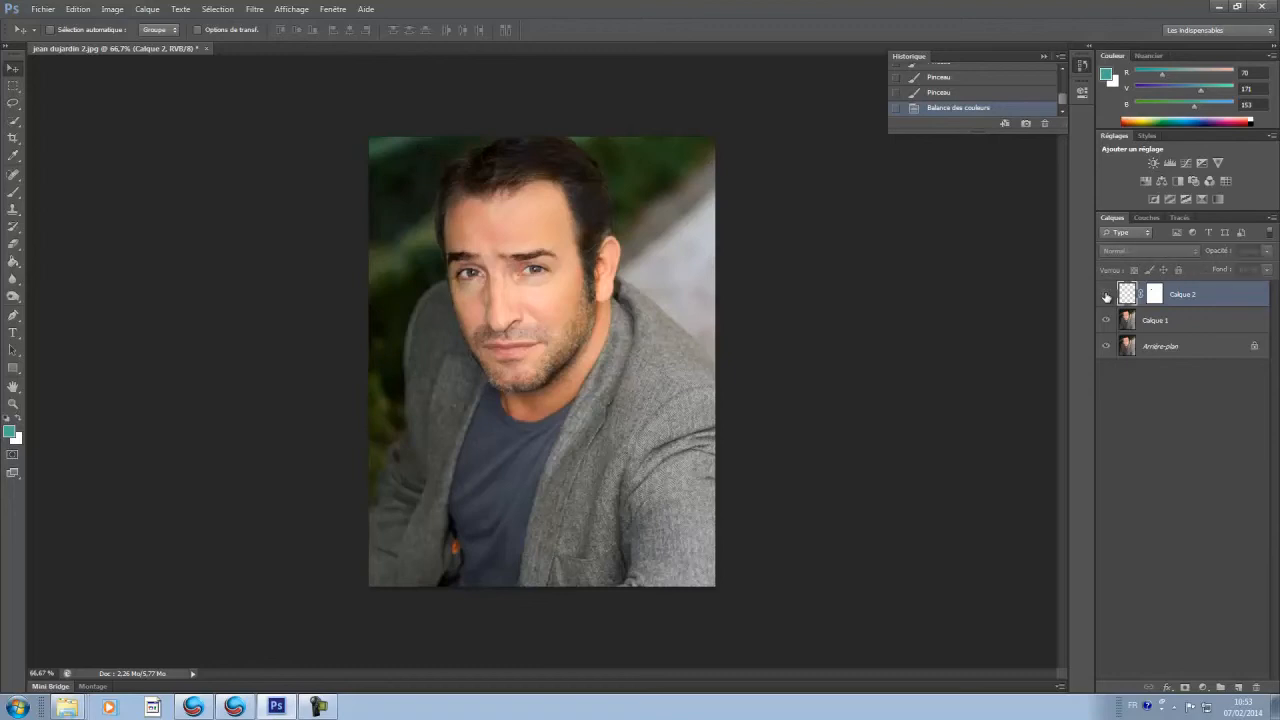
left_click(1106, 296)
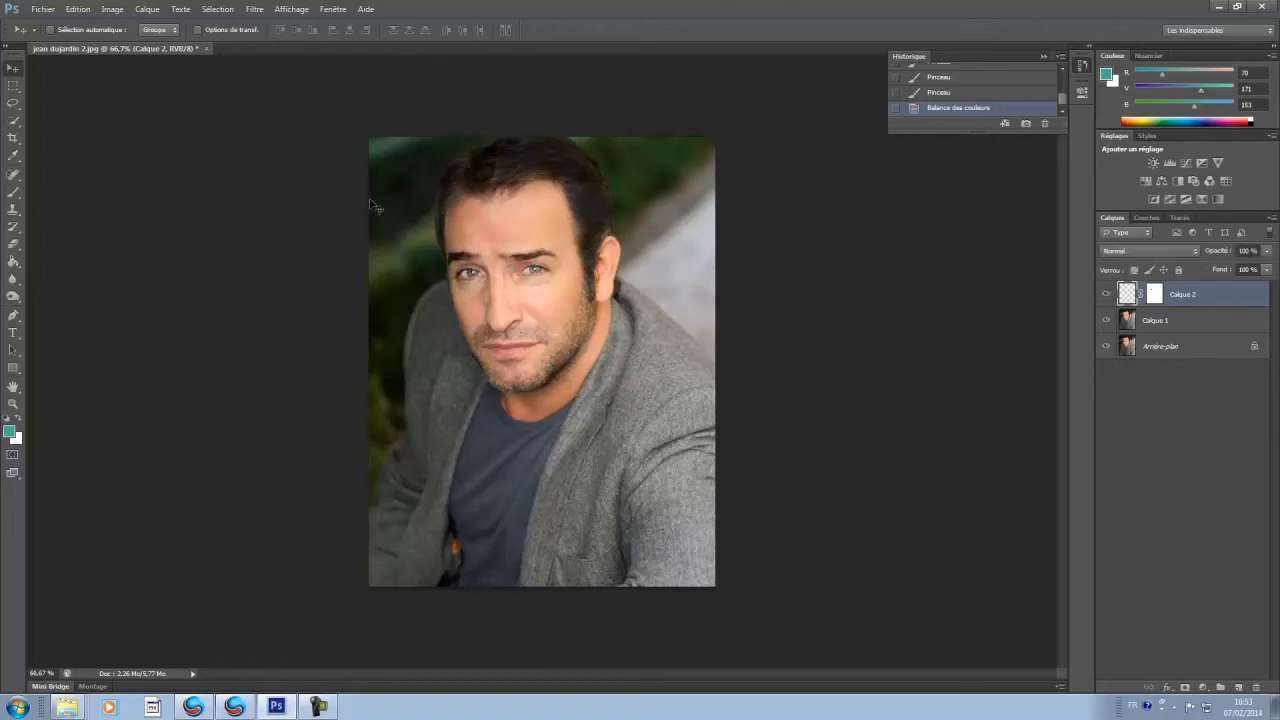